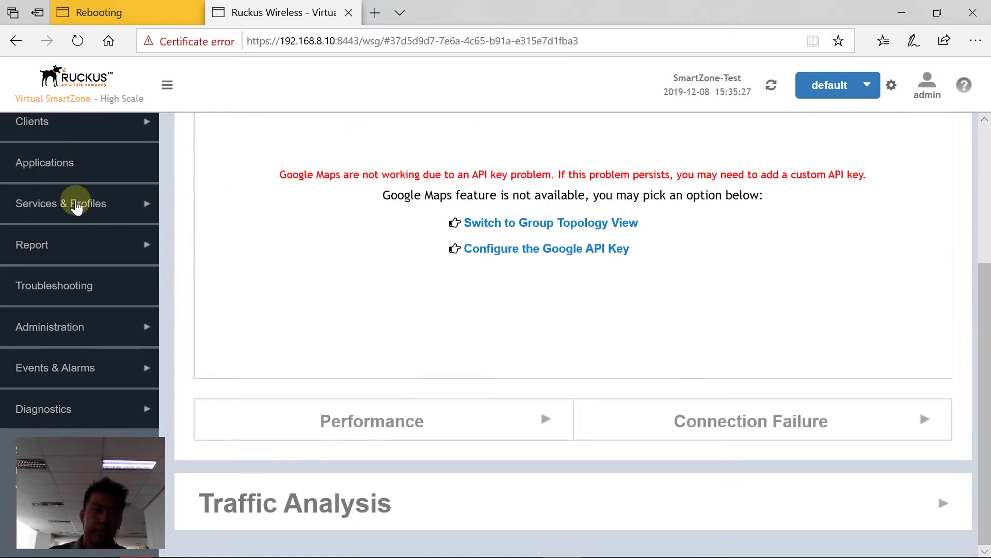
Open the list of DHCP pools for access points within the services and profiles settings.
click(76, 204)
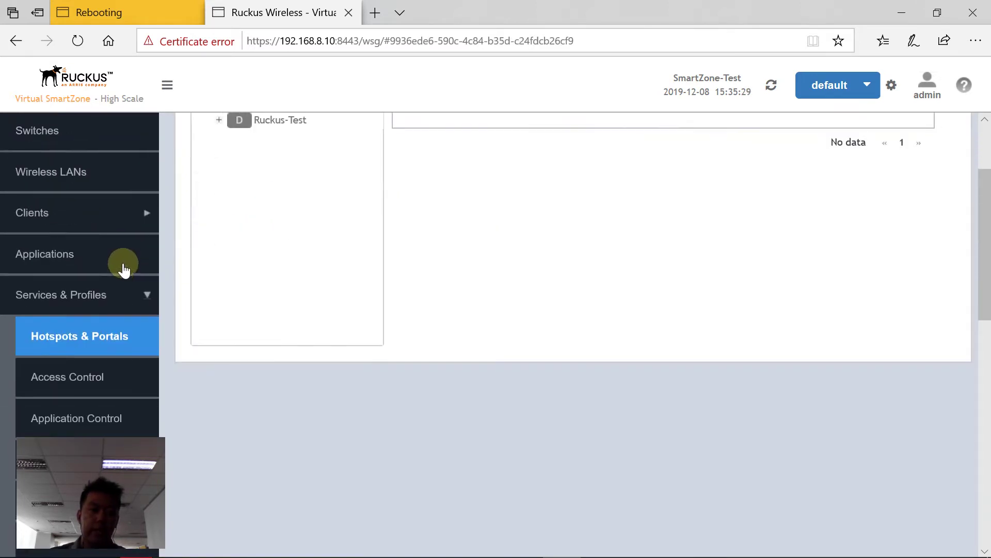
scroll(119, 266, down, 1)
scroll(72, 217, down, 4)
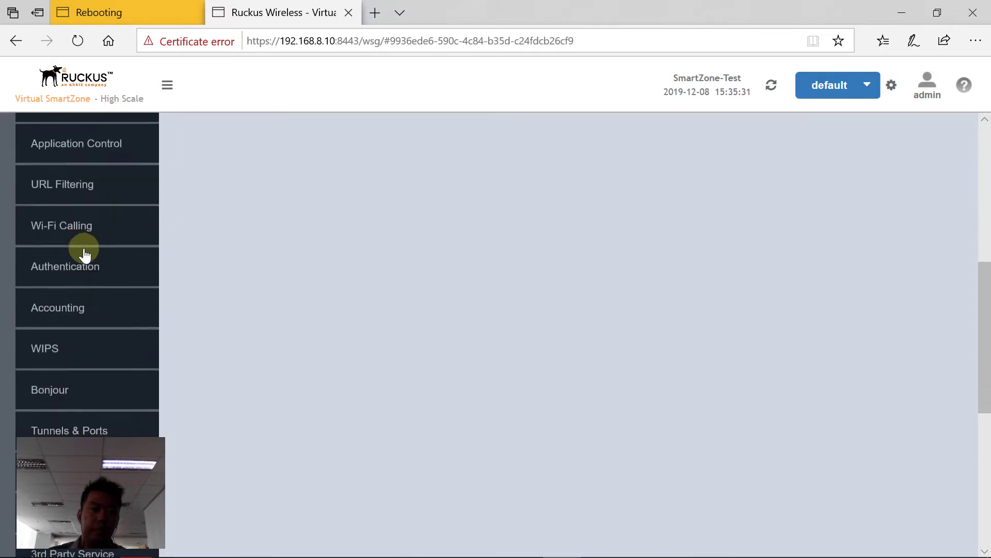
scroll(87, 264, down, 3)
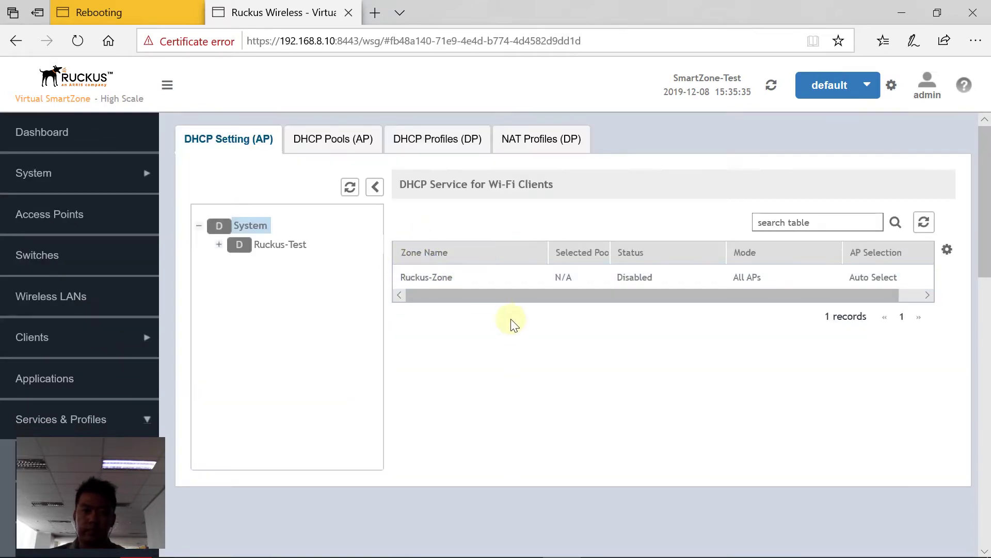
click(319, 149)
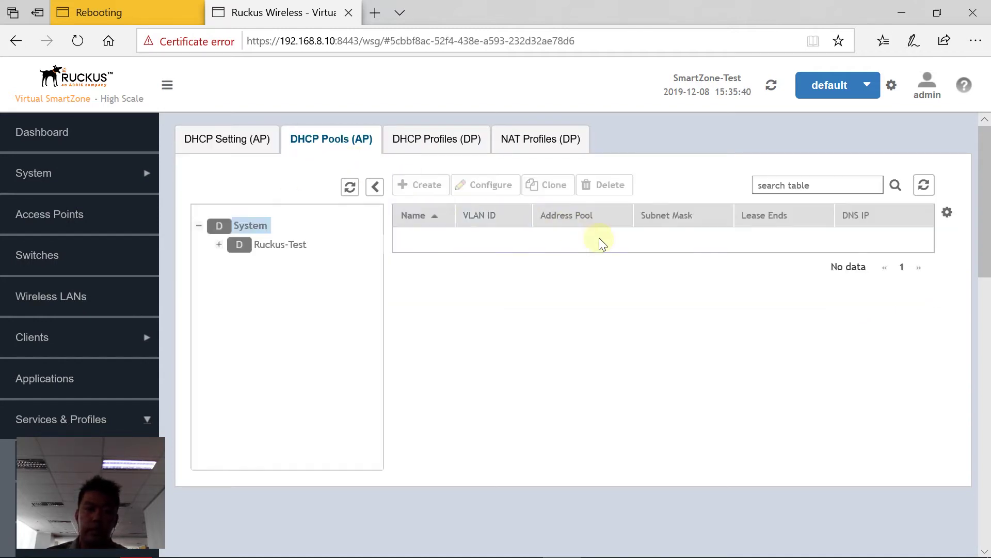
Start a new DHCP pool in Ruckus-Zone under Ruckus-Test, named DHCP-Test with VLAN ID 1.
click(221, 244)
click(284, 262)
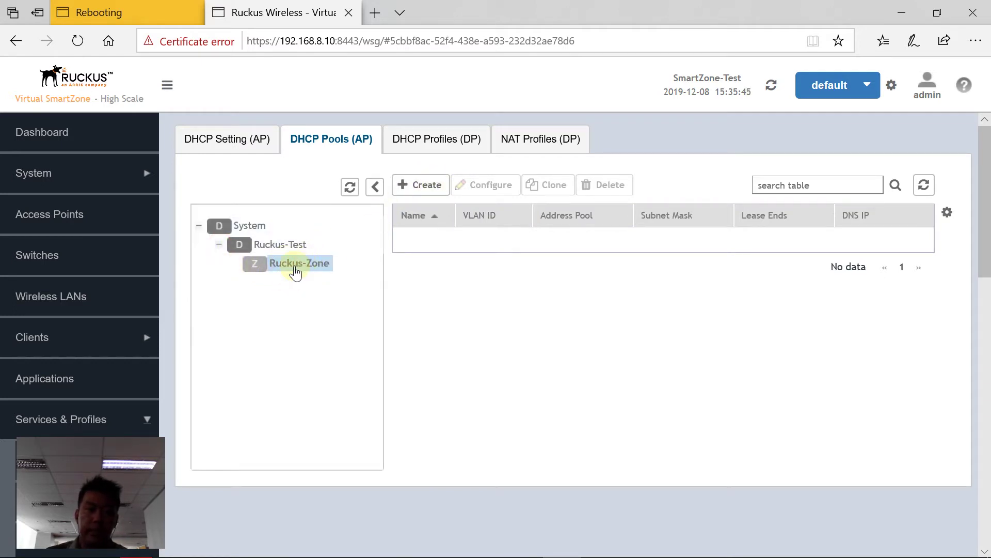
click(423, 185)
click(519, 179)
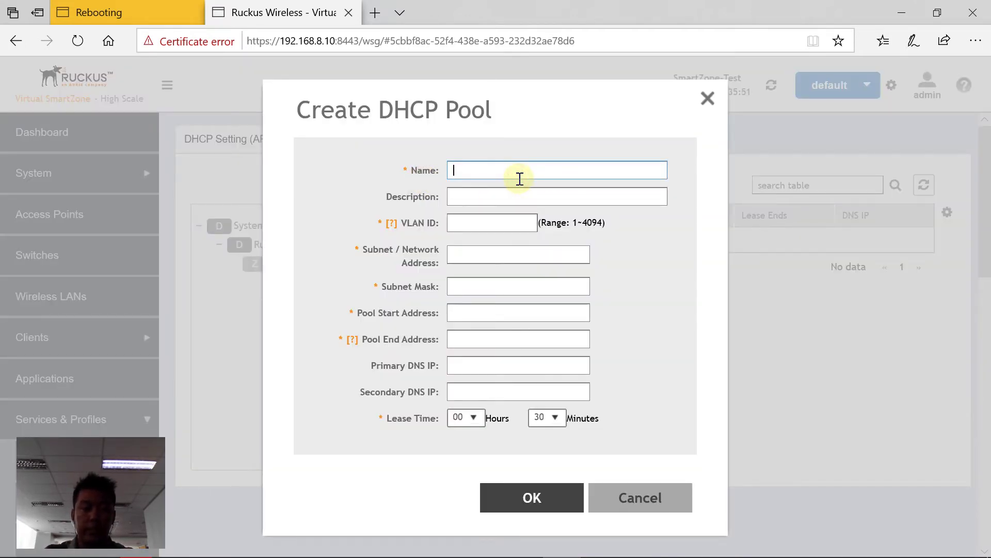
text(DHCP-Testw)
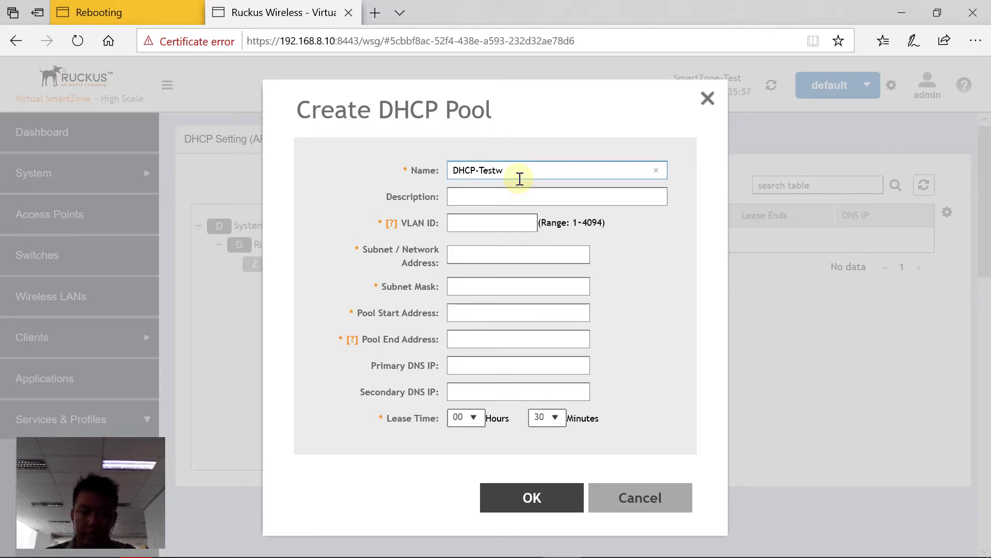
key(BackSpace)
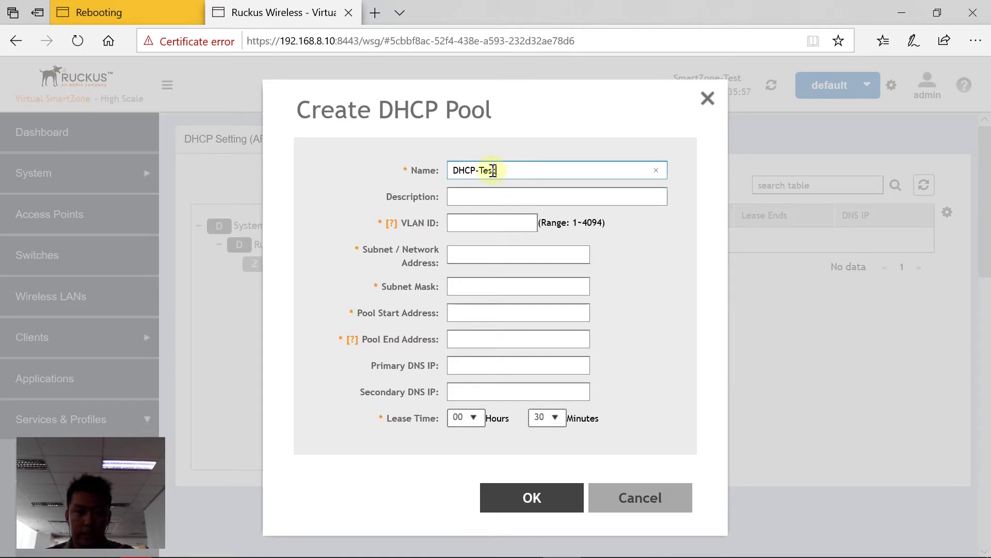
click(471, 226)
text(1)
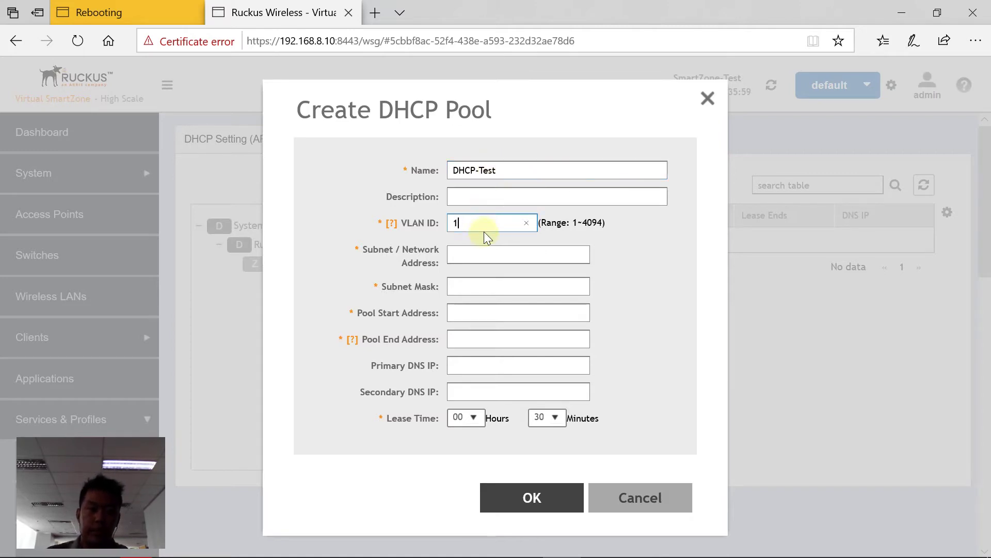
Set the pool's network address to 192.168.1.0 and its subnet mask to 255.255.255.0.
click(474, 252)
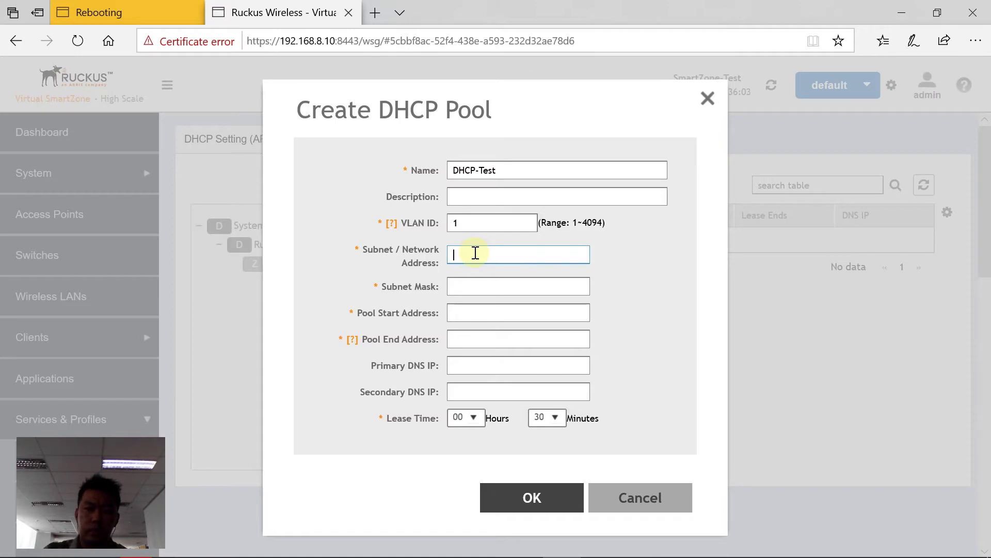
text(1)
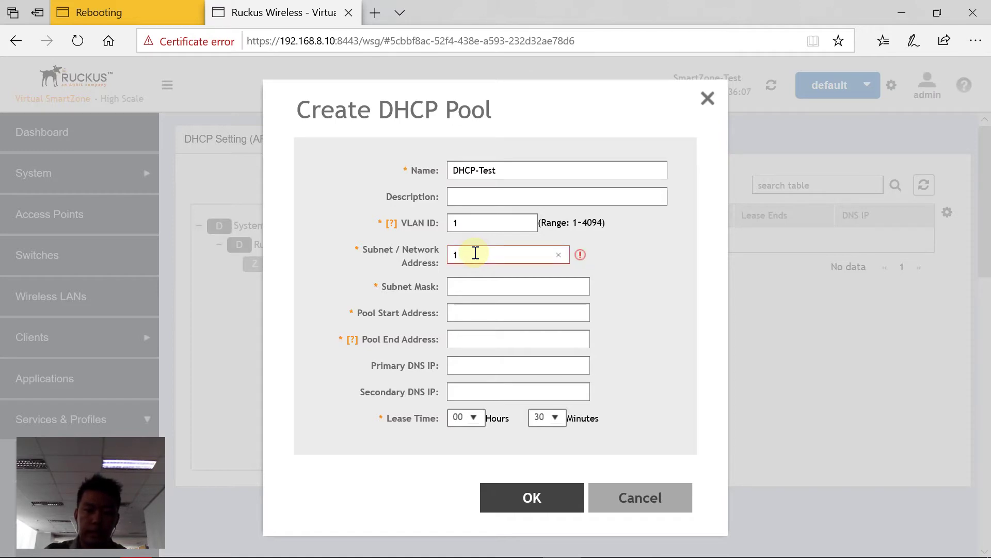
text(92)
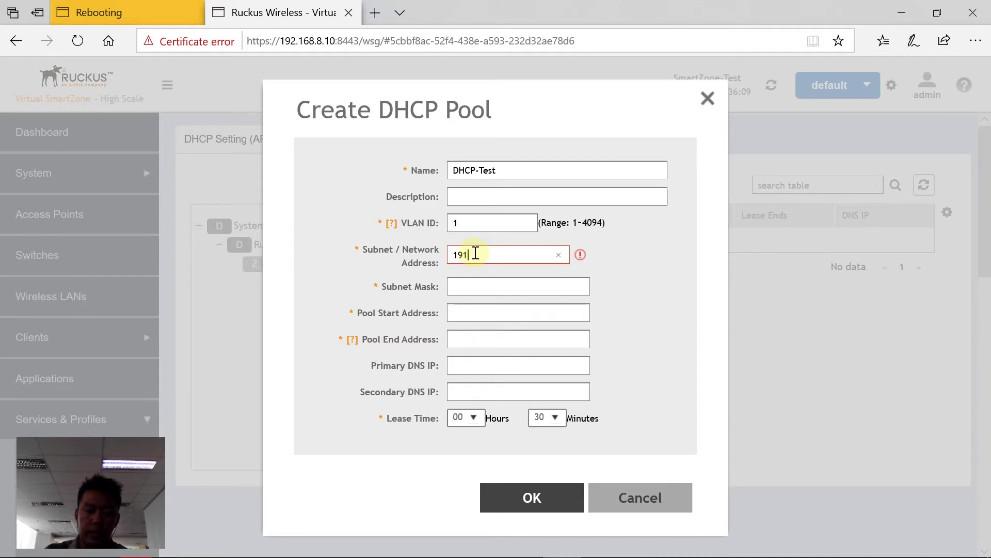
text(.168)
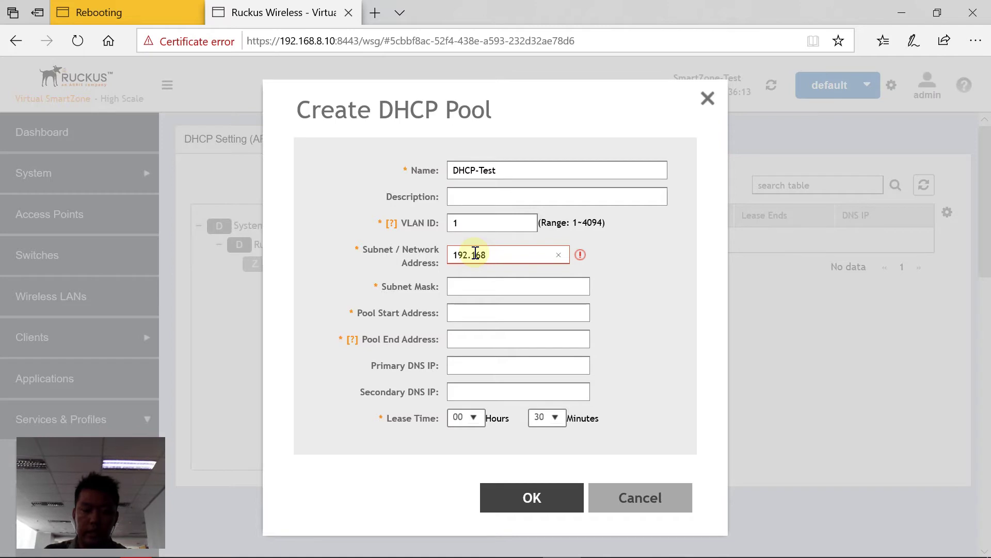
text(.1.0)
click(490, 288)
text(255.)
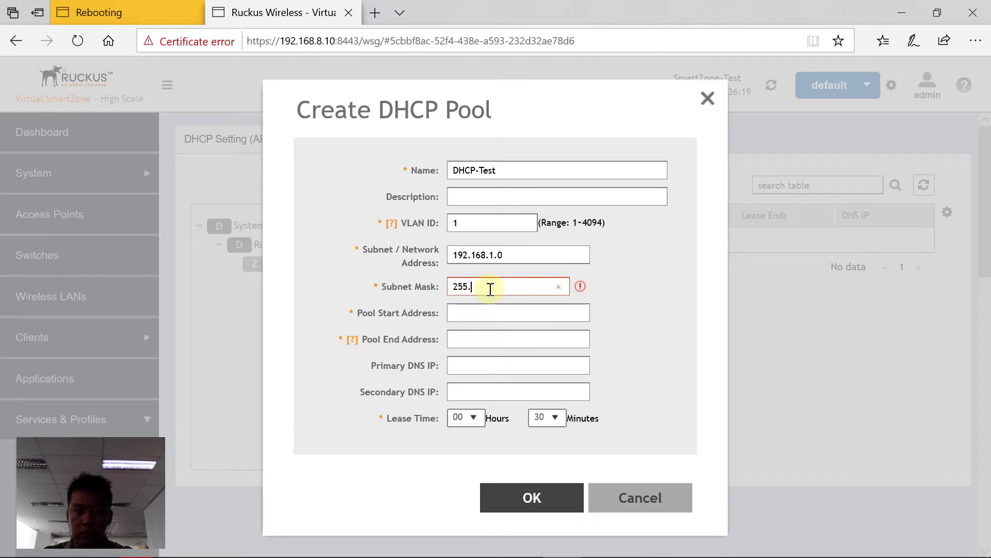
text(255.255.0)
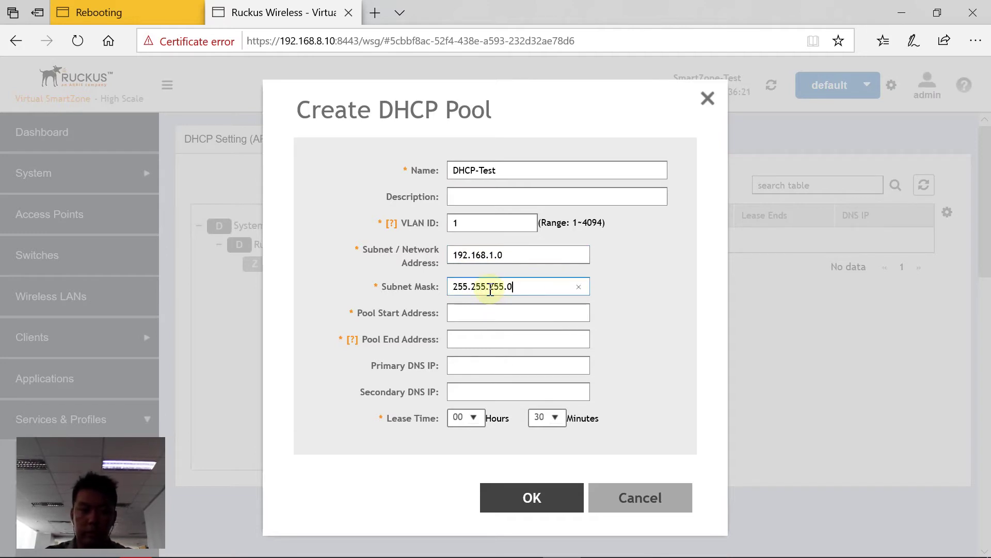
Set the pool's address range to start at 192.168.1.10 and end at 192.168.1.50.
click(505, 313)
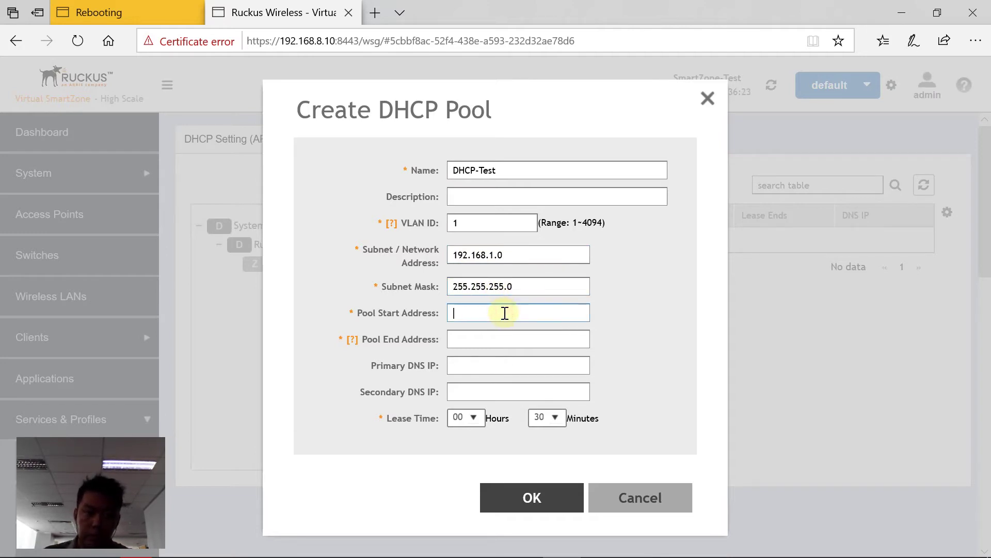
text(192)
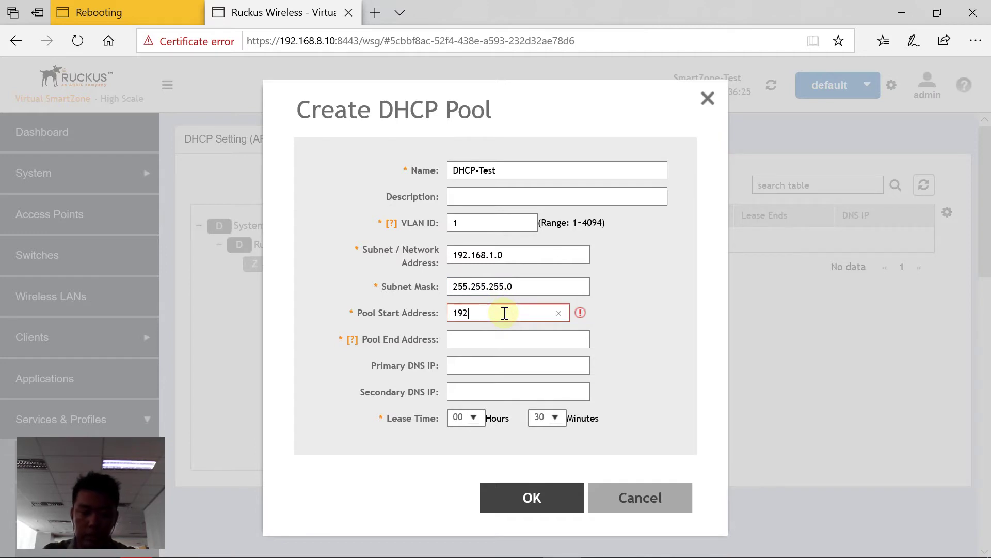
text(.168.1.10)
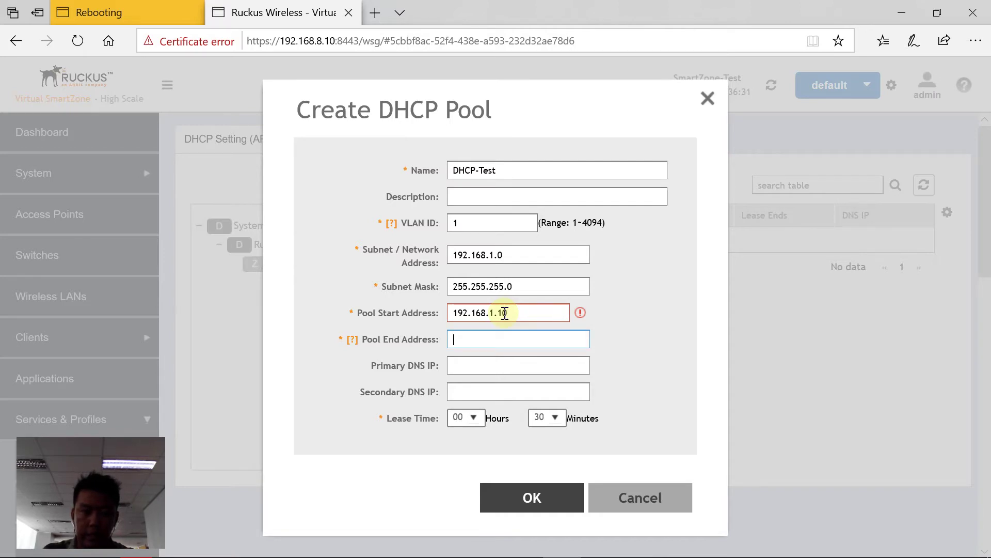
text(19)
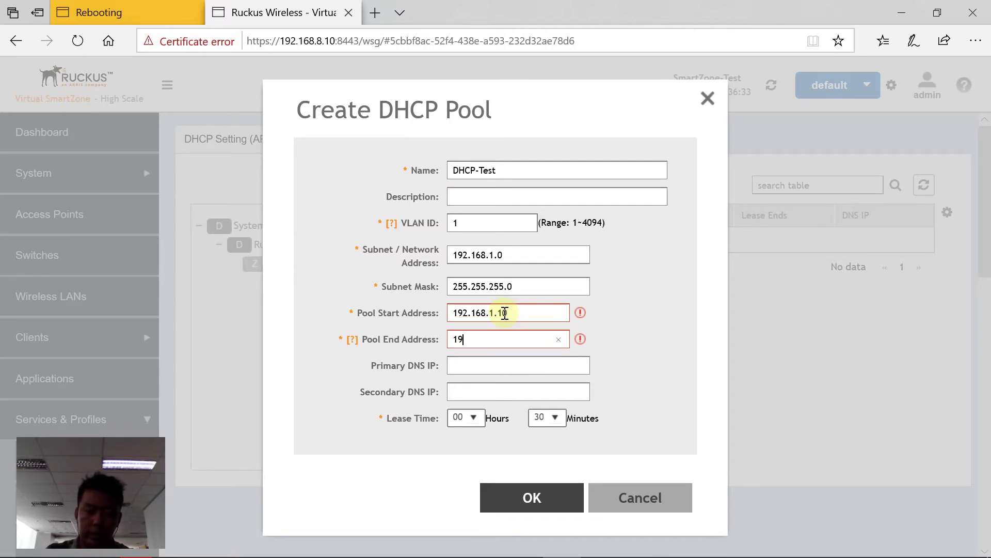
text(2.168.1.)
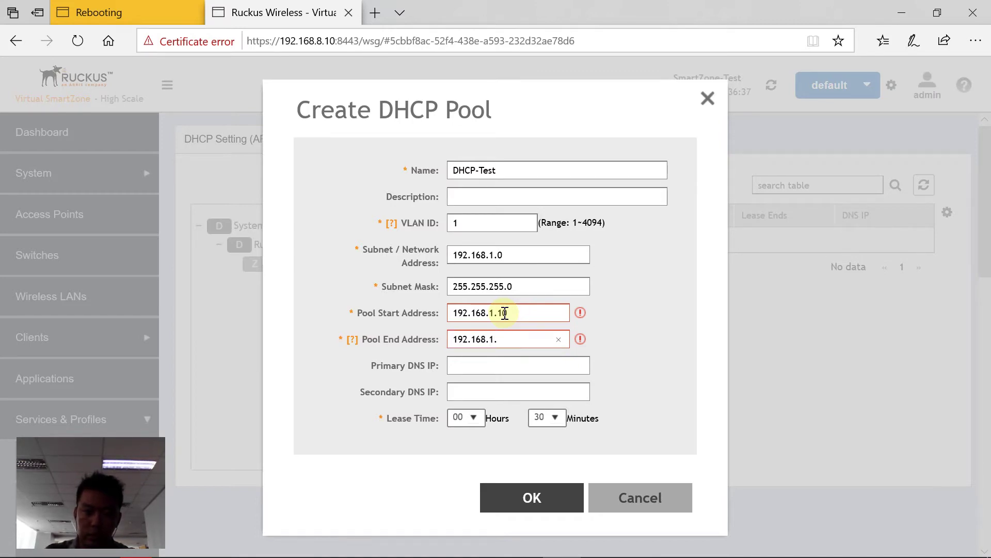
text(50)
Set the primary DNS to 8.8.8.8 and the secondary DNS to 1.1.1.1, and save the DHCP pool.
click(500, 367)
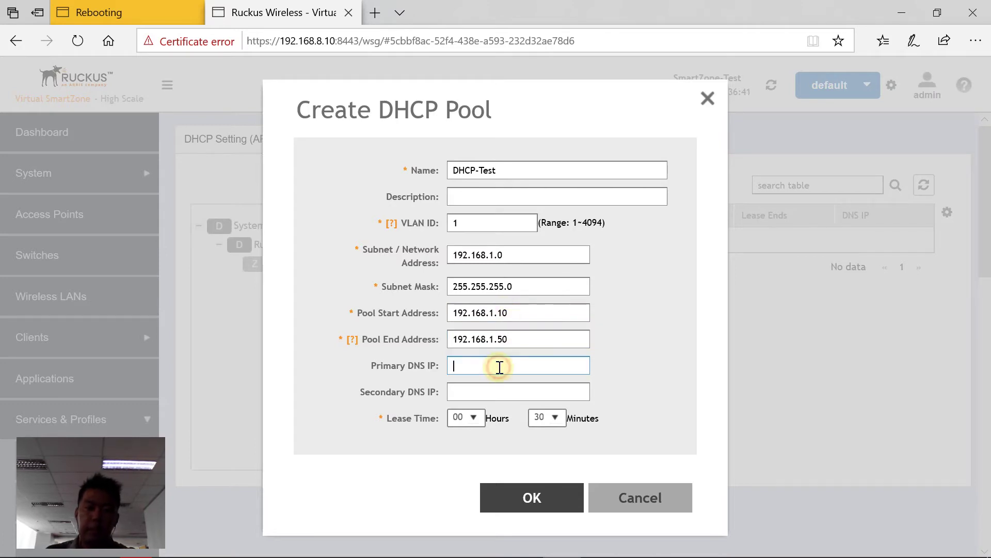
text(8.8.8.8)
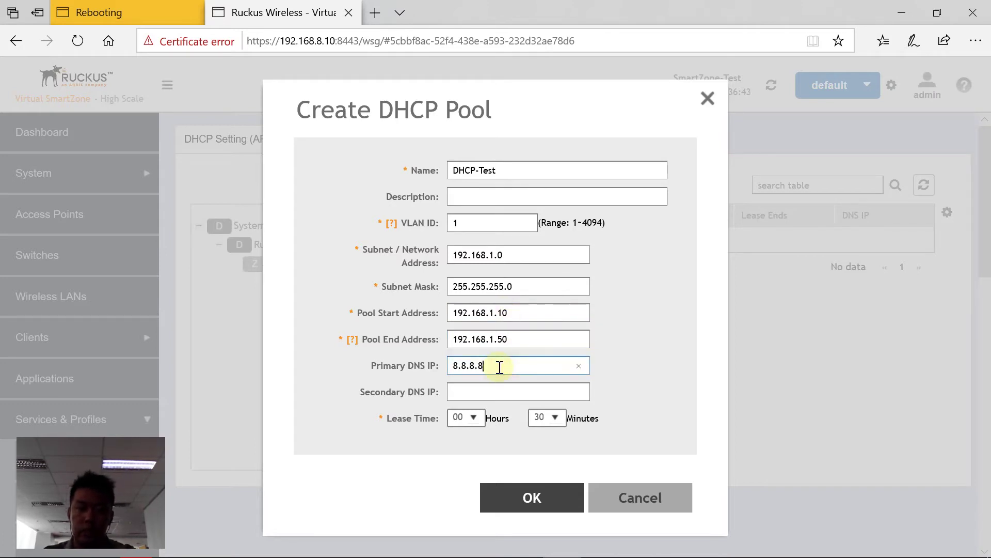
click(526, 398)
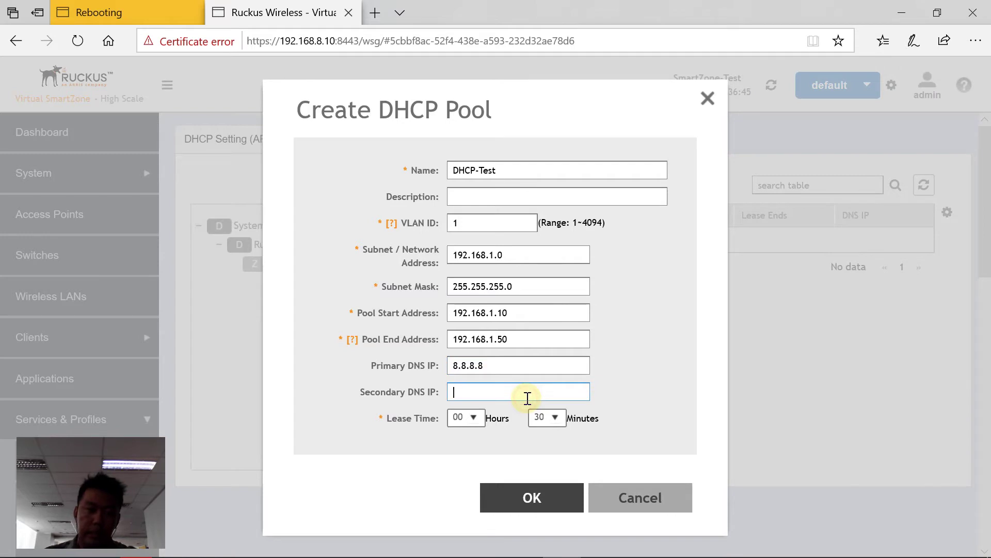
text(1.1.1.1)
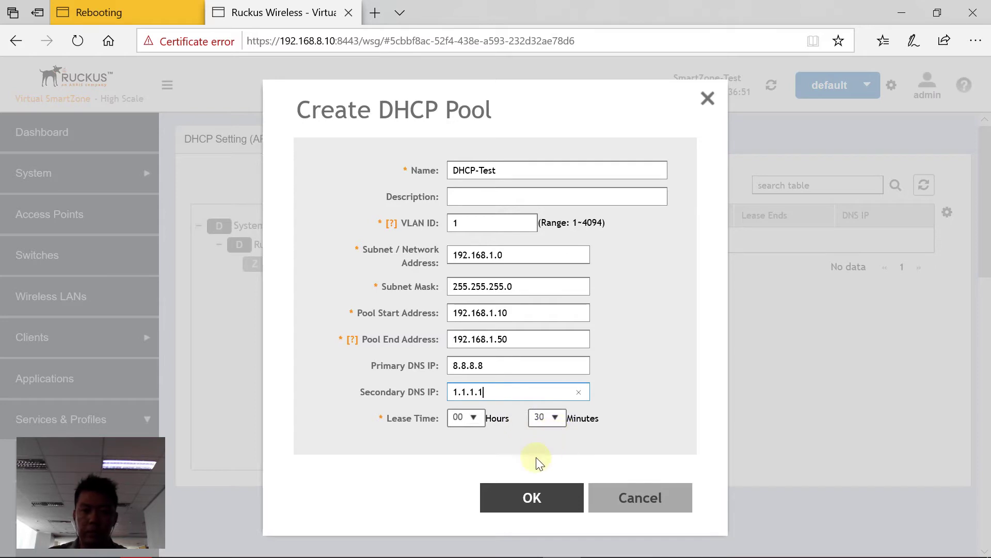
click(519, 497)
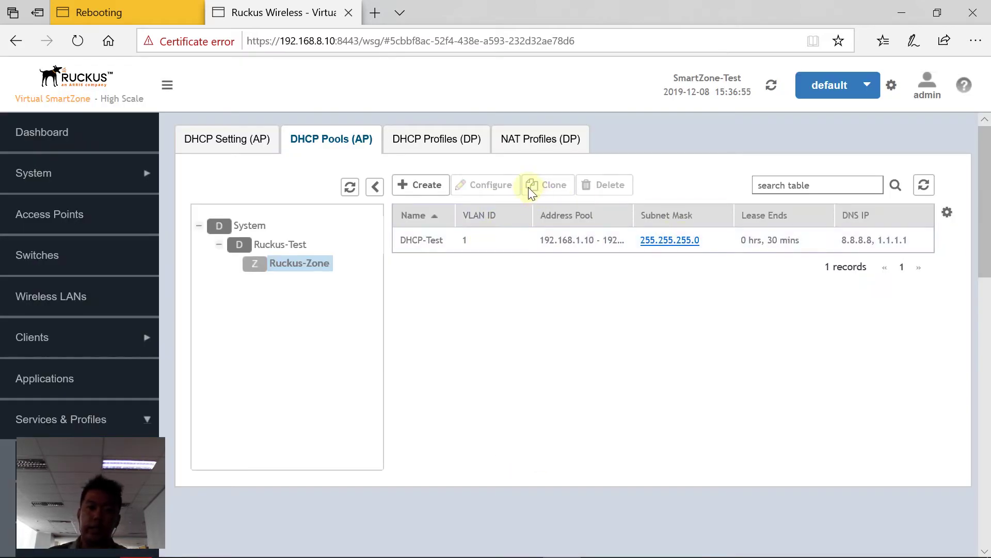
Look through the DP NAT profiles, the DP DHCP profiles and the AP DHCP service setting of Ruckus-Zone.
click(532, 143)
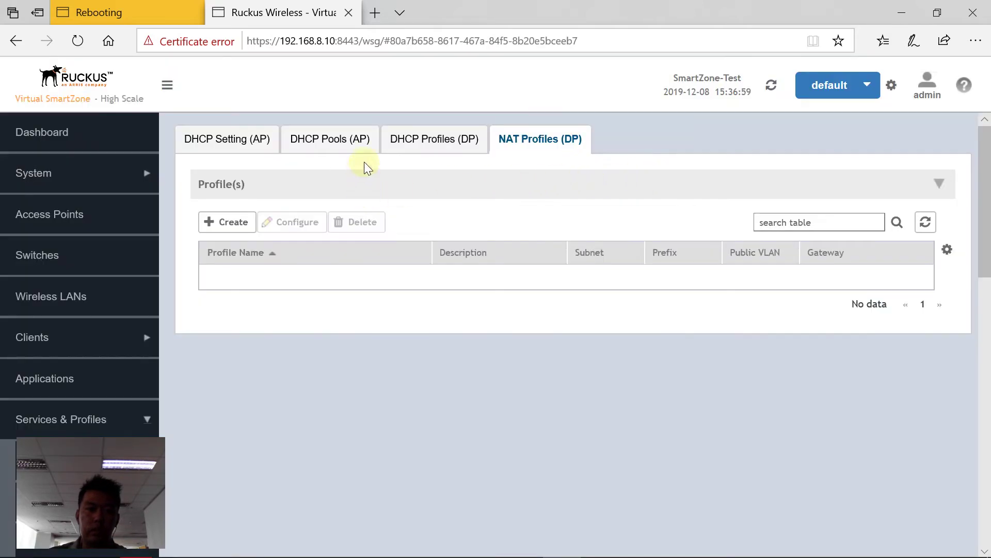
click(352, 139)
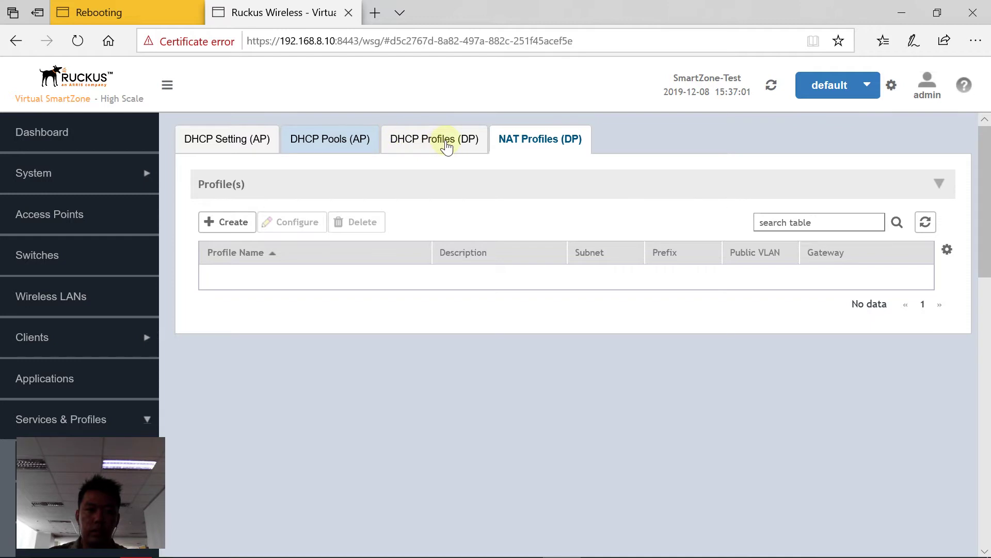
click(446, 144)
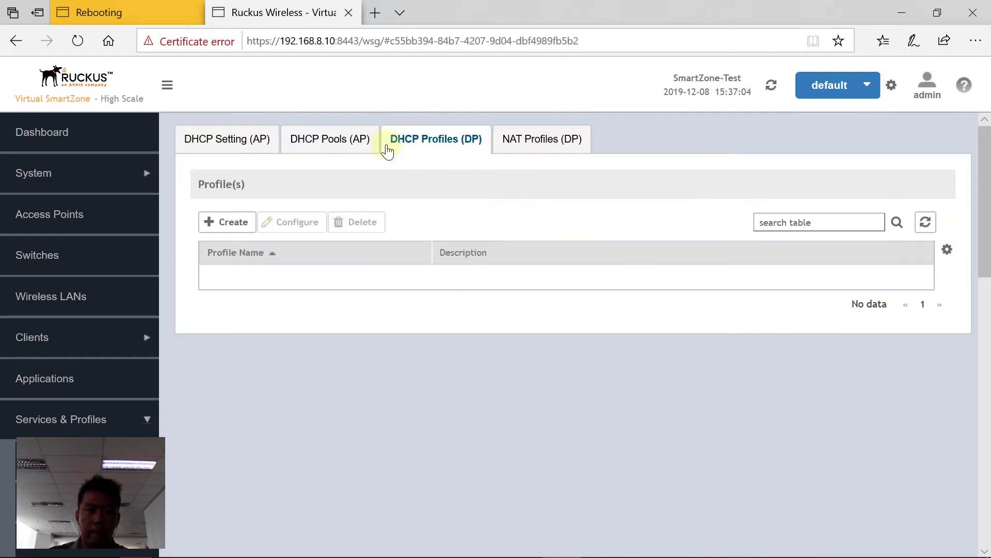
click(360, 135)
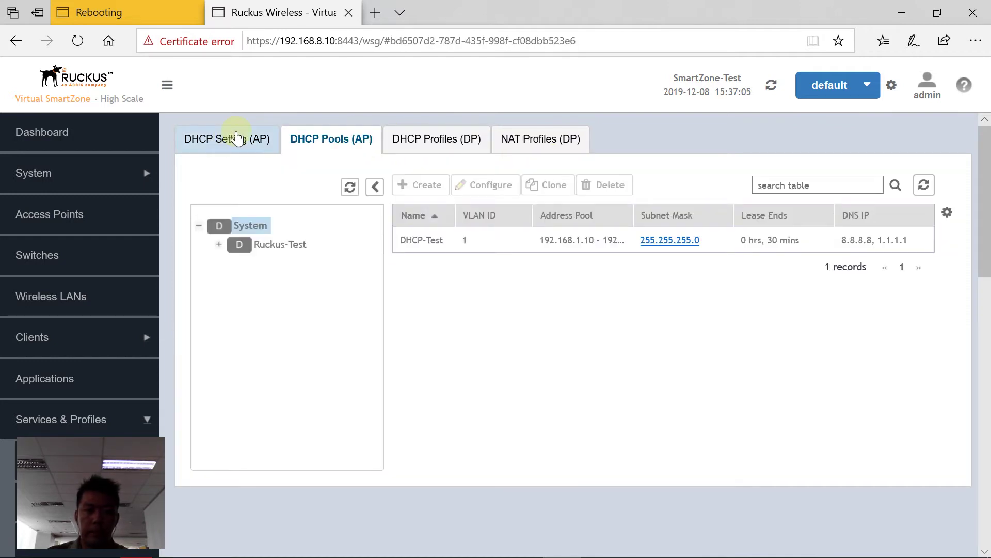
click(237, 137)
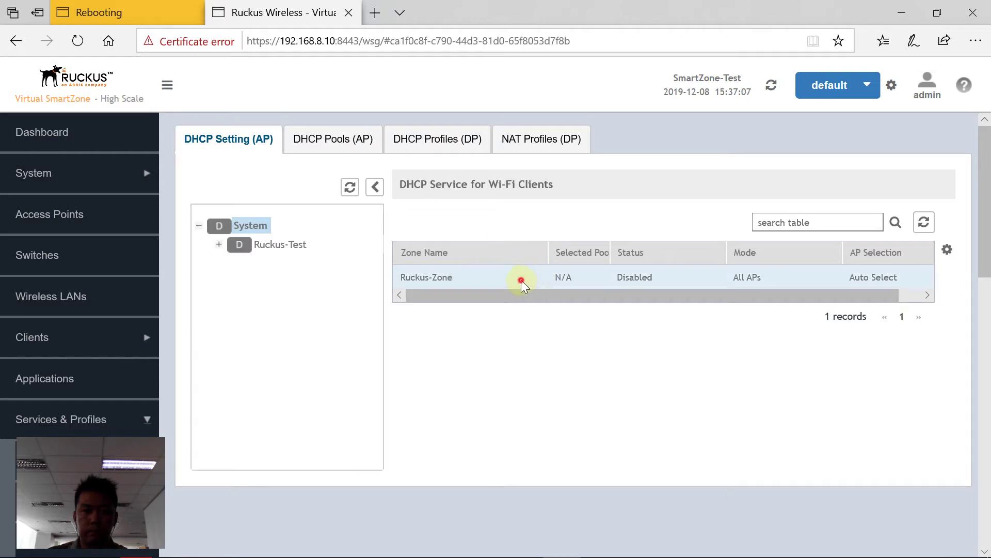
click(522, 280)
Review the configuration details of the DHCP-Test pool and expand the Ruckus-Test domain in the DHCP pools view.
click(342, 138)
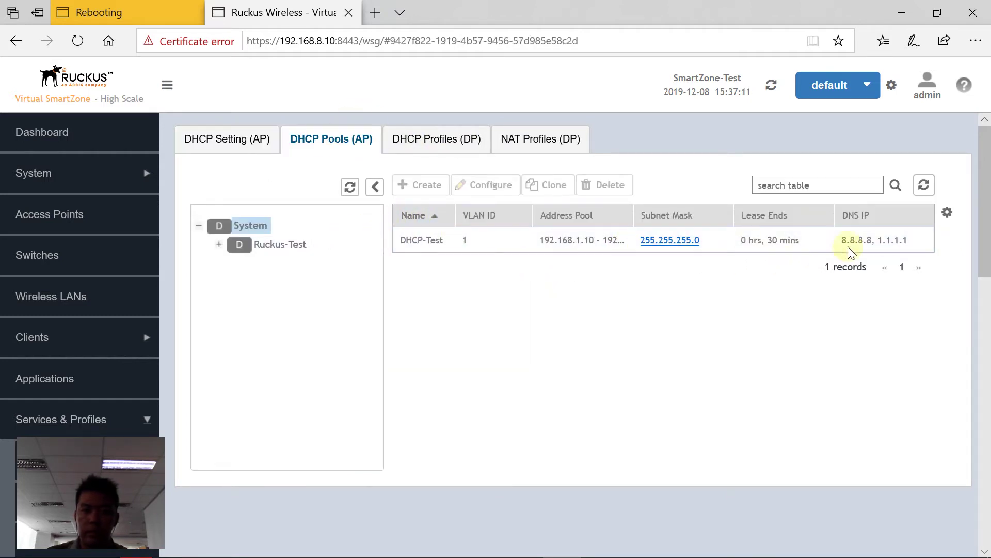
click(468, 236)
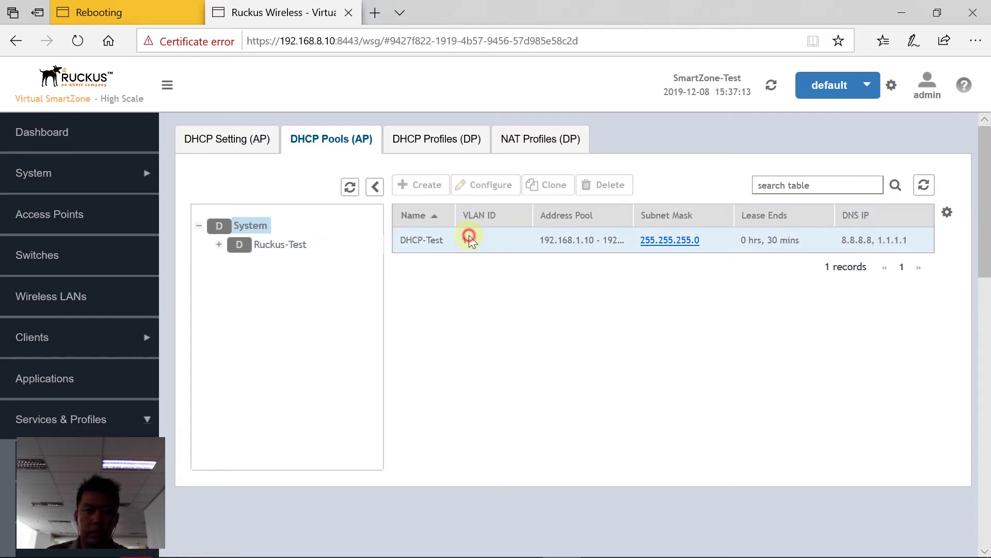
scroll(496, 268, down, 3)
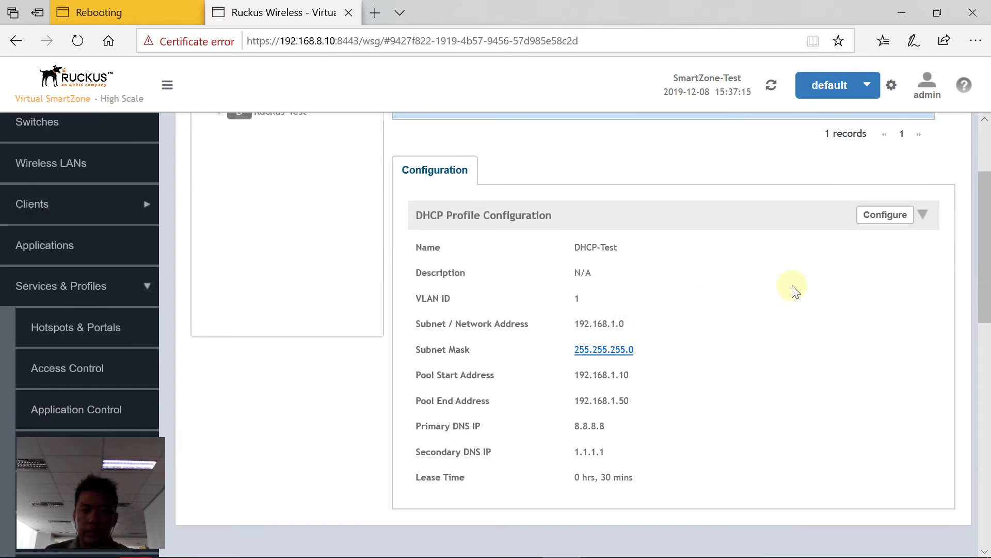
scroll(600, 308, up, 3)
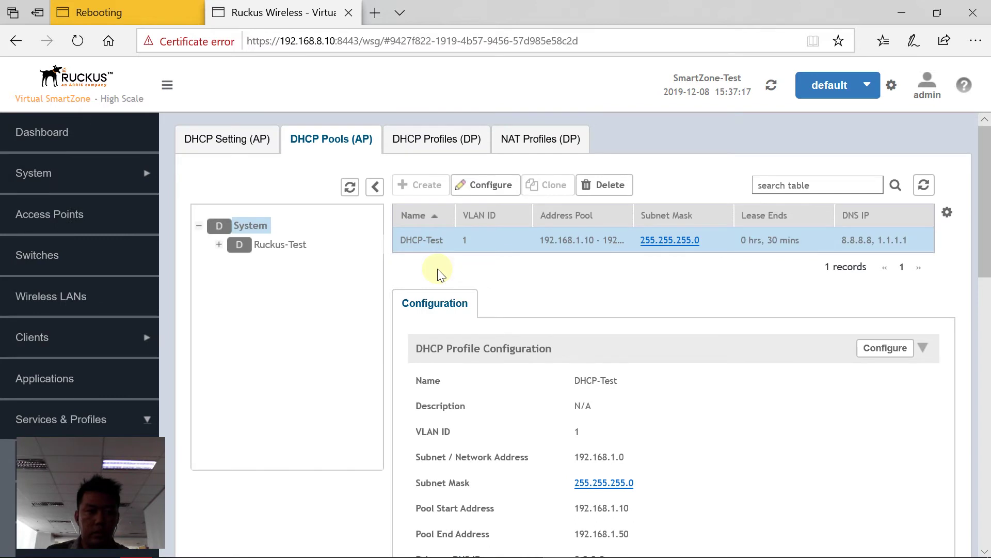
click(219, 244)
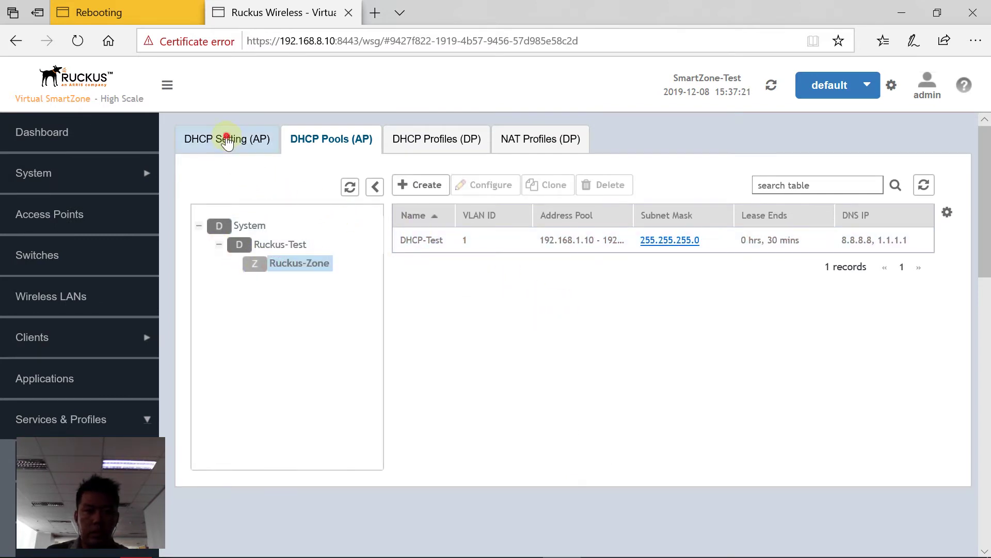
Enable the DHCP service on the access points of Ruckus-Zone in the Ruckus-Test domain.
click(580, 278)
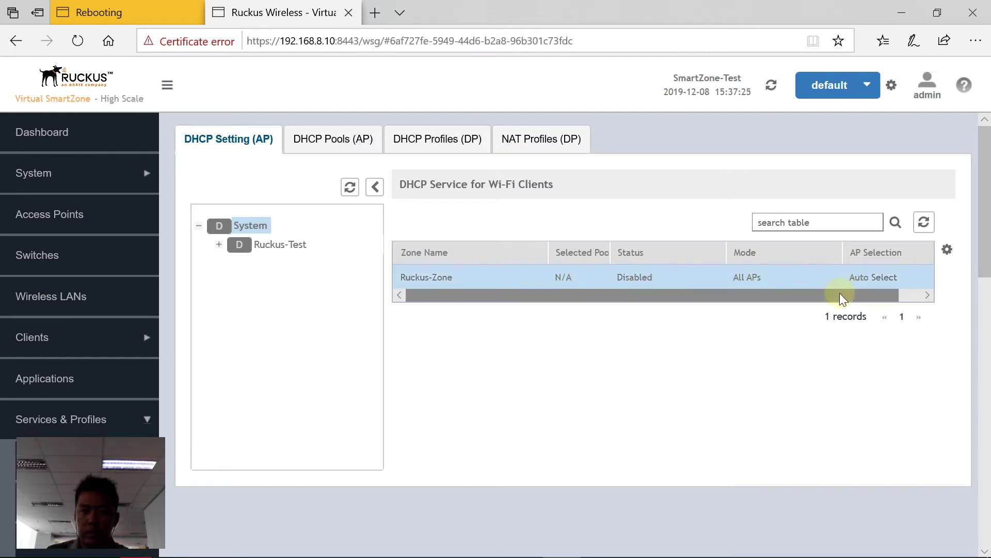
click(350, 187)
click(924, 222)
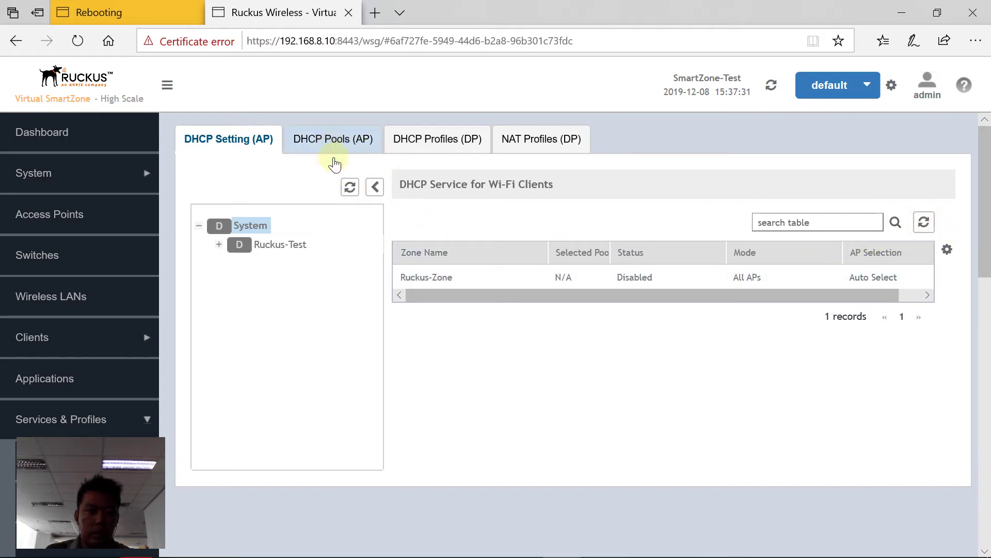
click(217, 244)
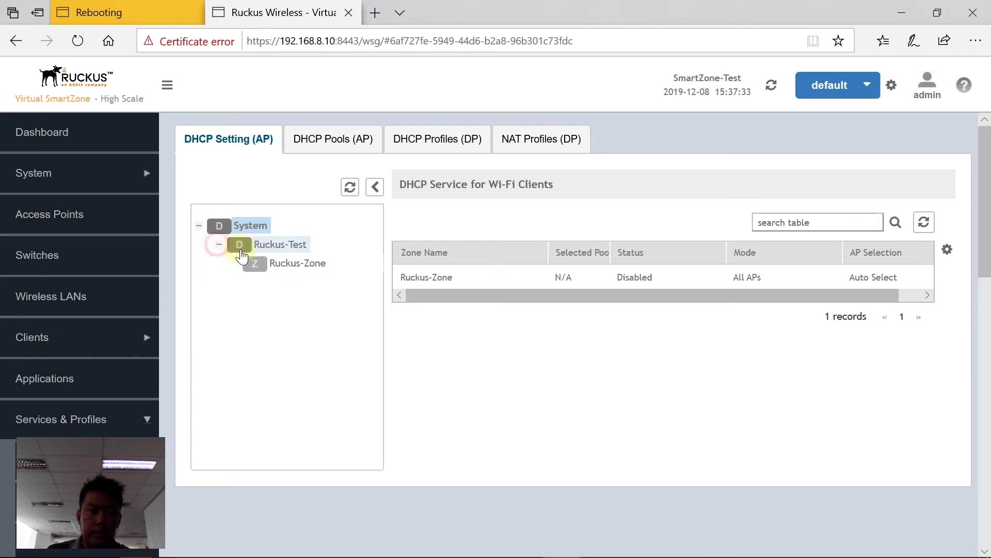
click(283, 263)
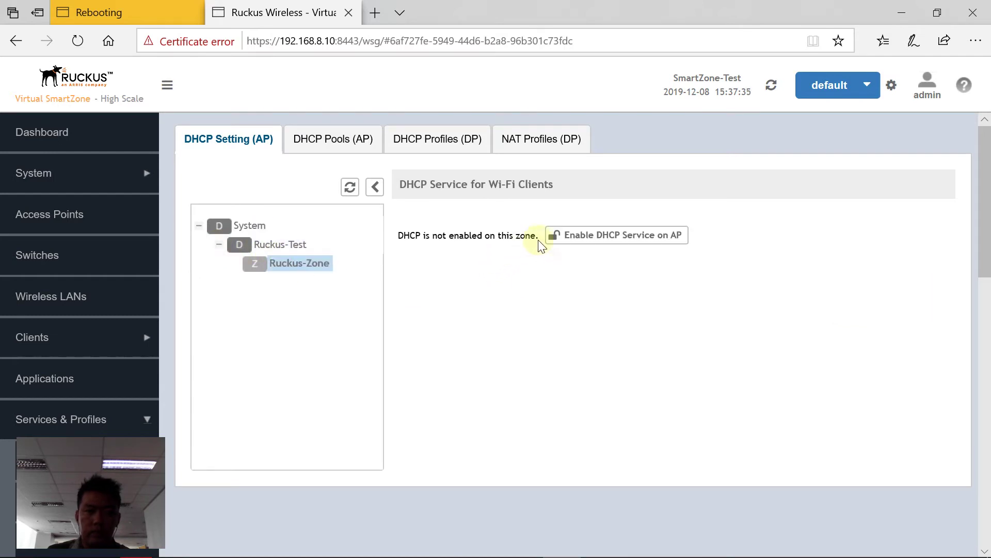
click(596, 238)
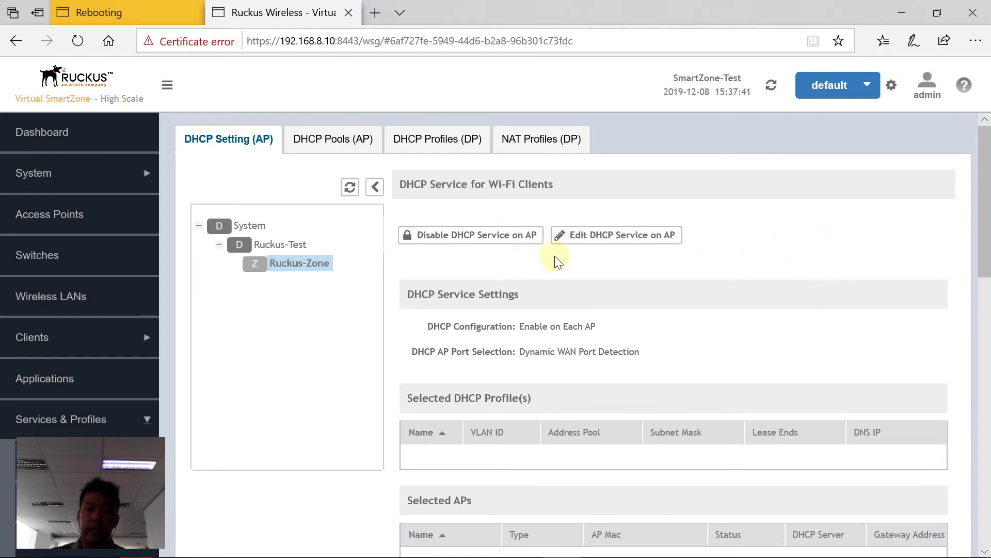
Look over the DHCP service settings of Ruckus-Zone and open them for editing.
scroll(624, 313, down, 3)
scroll(584, 327, up, 3)
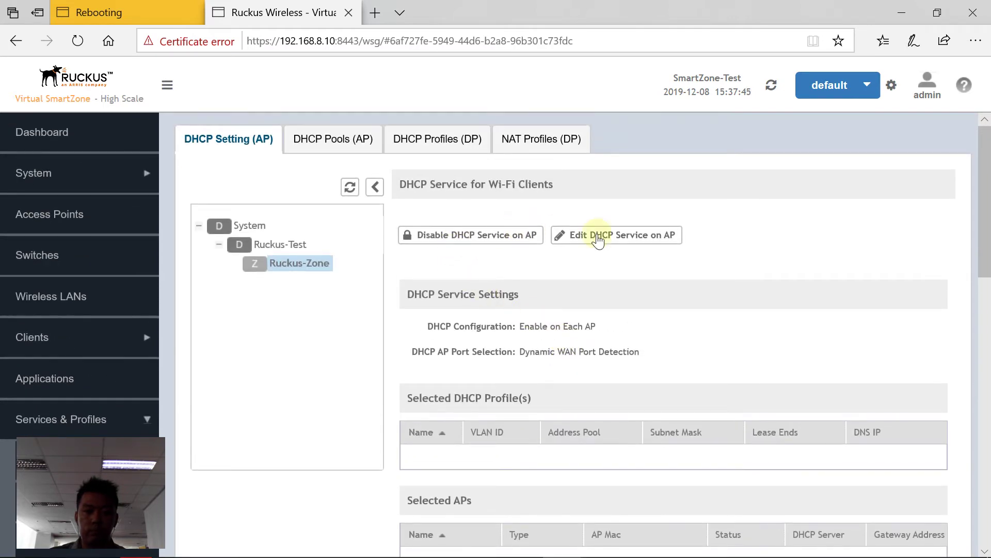
click(619, 239)
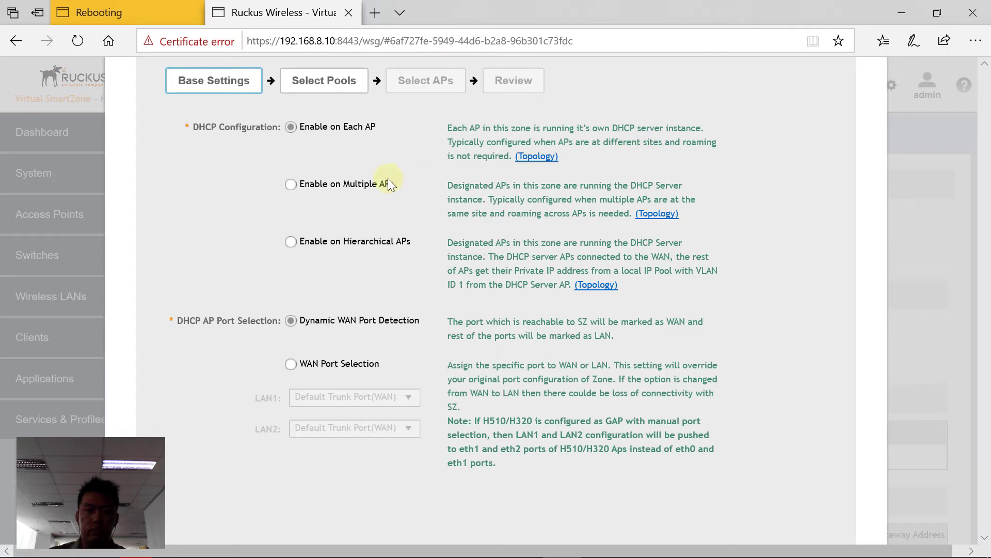
Try the DHCP configuration options Enable on Multiple APs and Enable on Hierarchical APs, acknowledging the single-port AP warning.
click(291, 185)
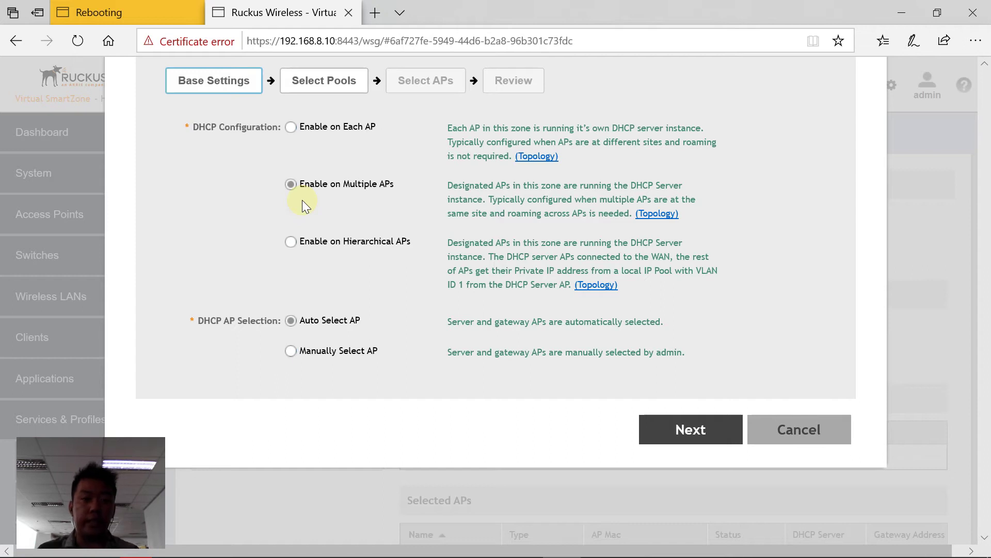
click(292, 241)
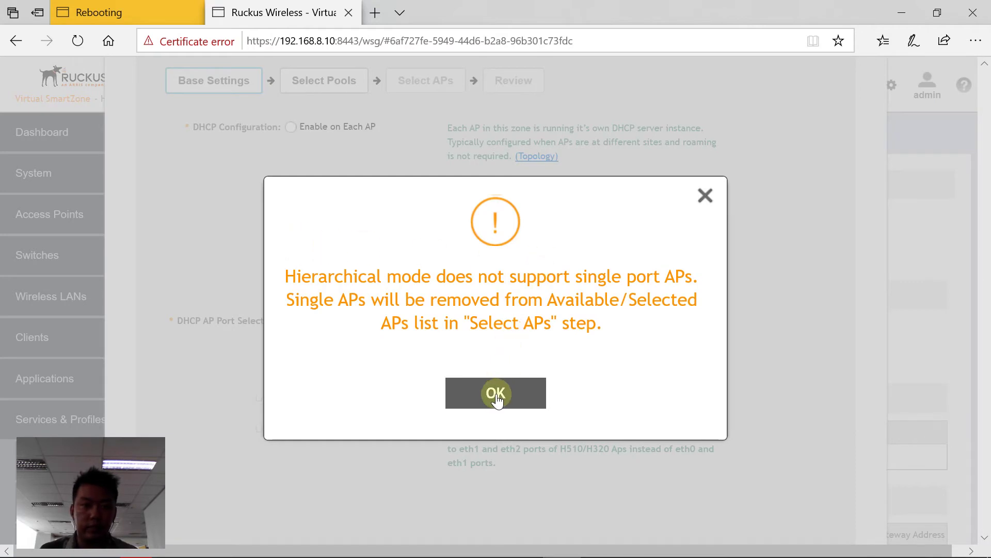
click(489, 403)
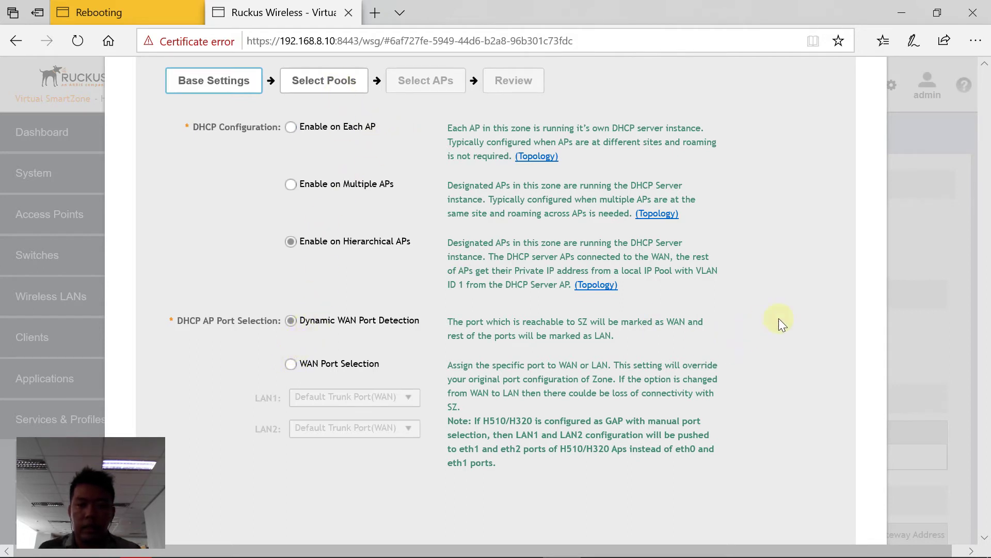
key(Down)
key(Down)
key(Down)
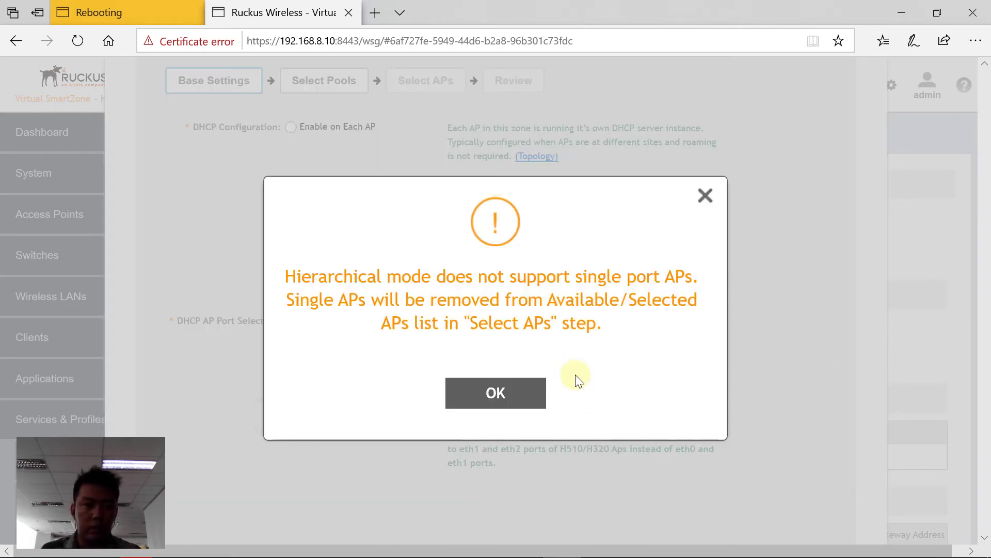
click(519, 395)
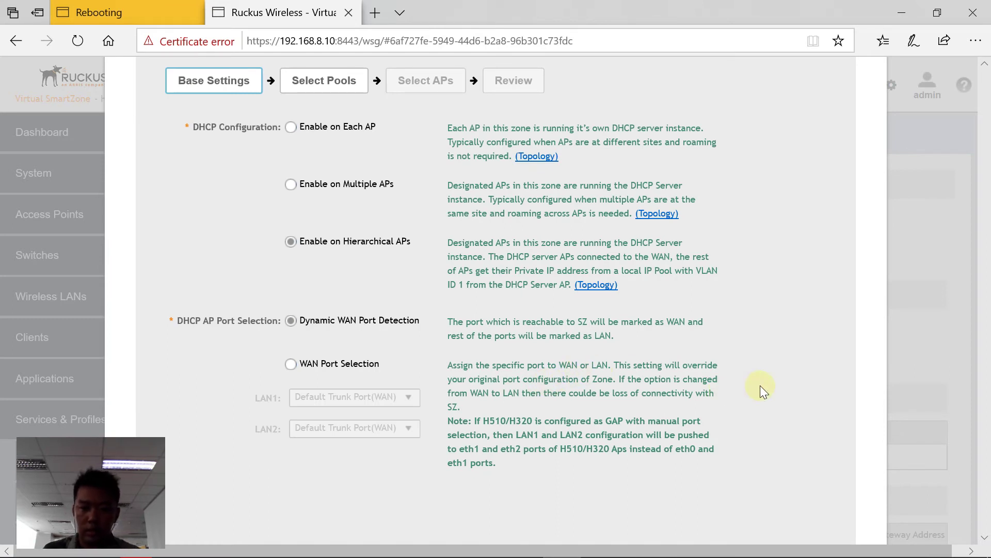
Add the DHCP-Test pool to the selected pools and continue to the AP selection.
click(328, 78)
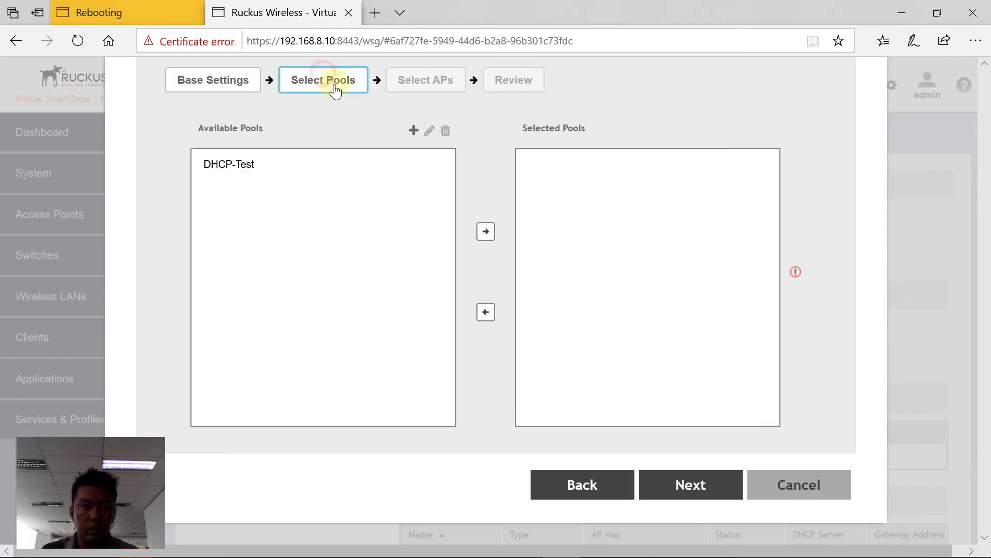
click(296, 164)
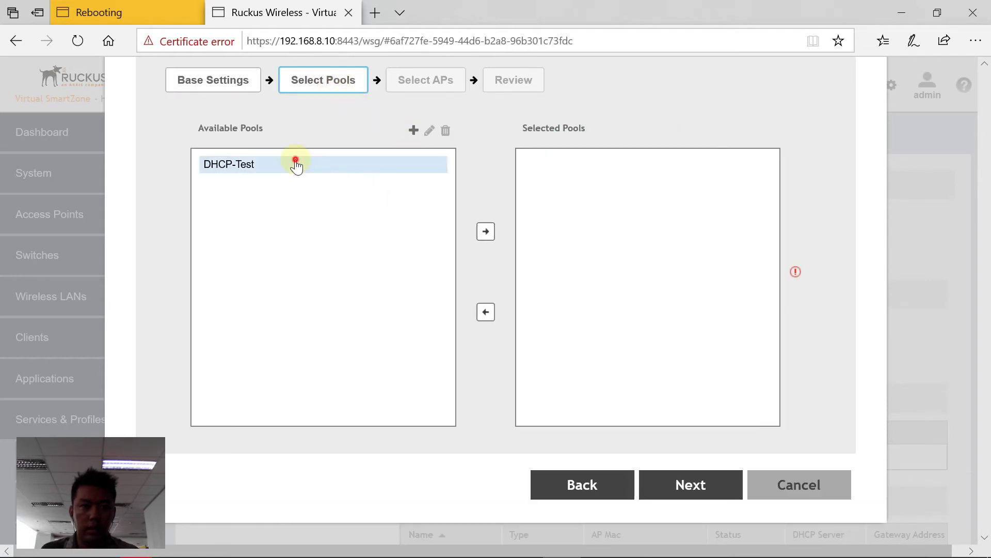
click(485, 231)
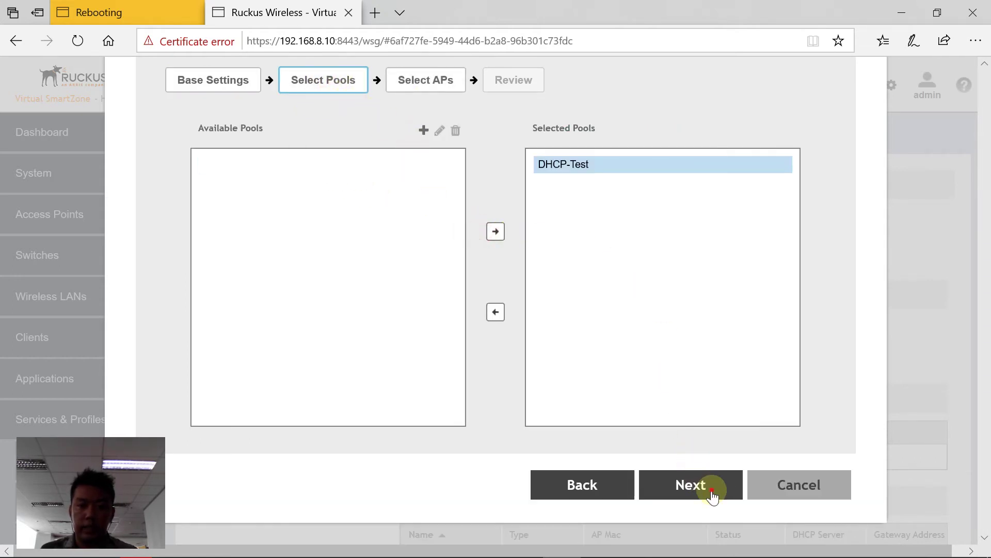
click(715, 492)
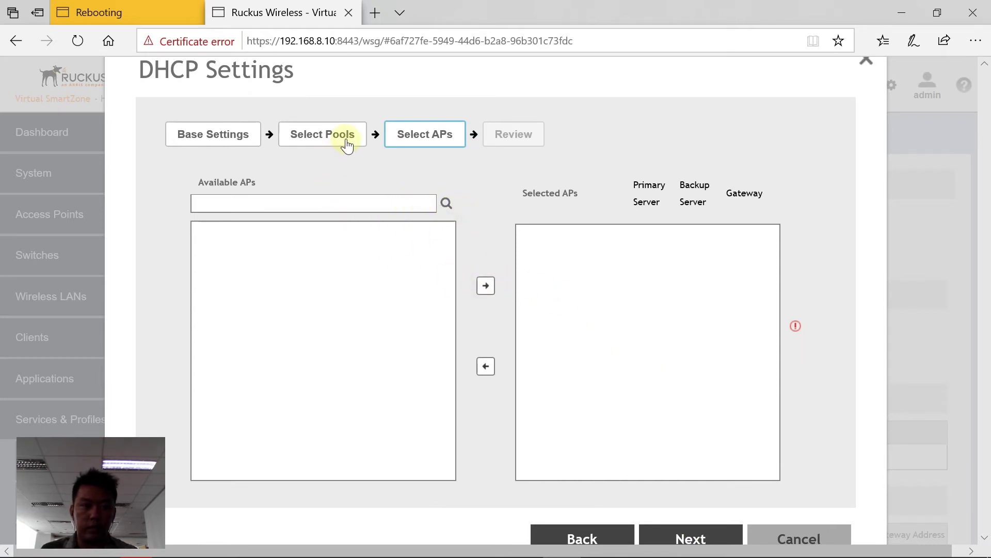
Set the DHCP configuration to Enable on Each AP, keep DHCP-Test as the selected pool, and save the DHCP settings.
click(214, 133)
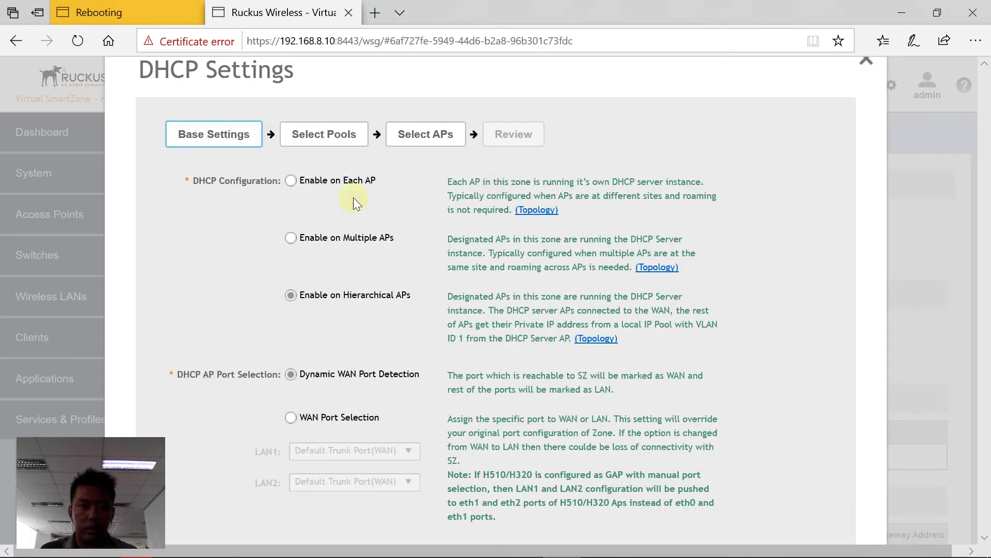
click(291, 179)
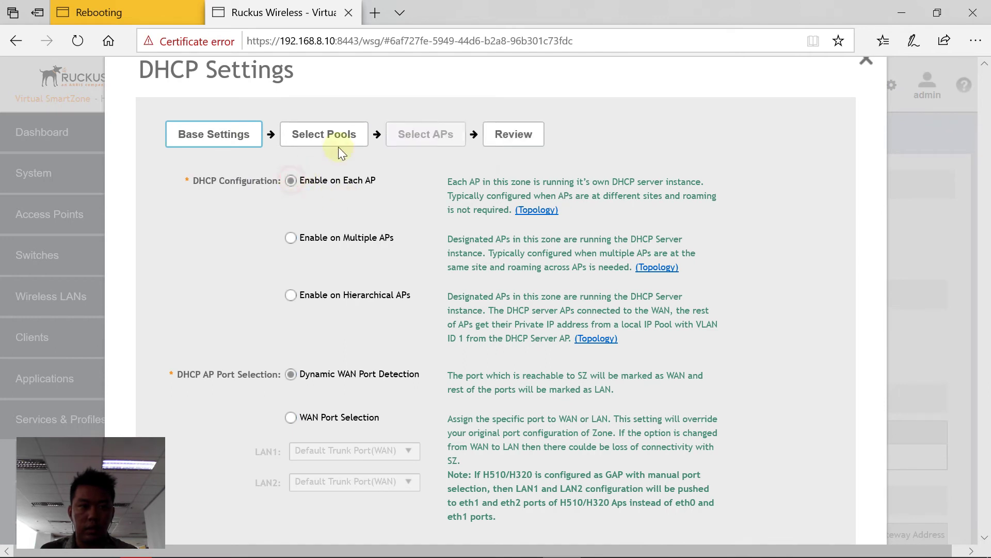
click(346, 135)
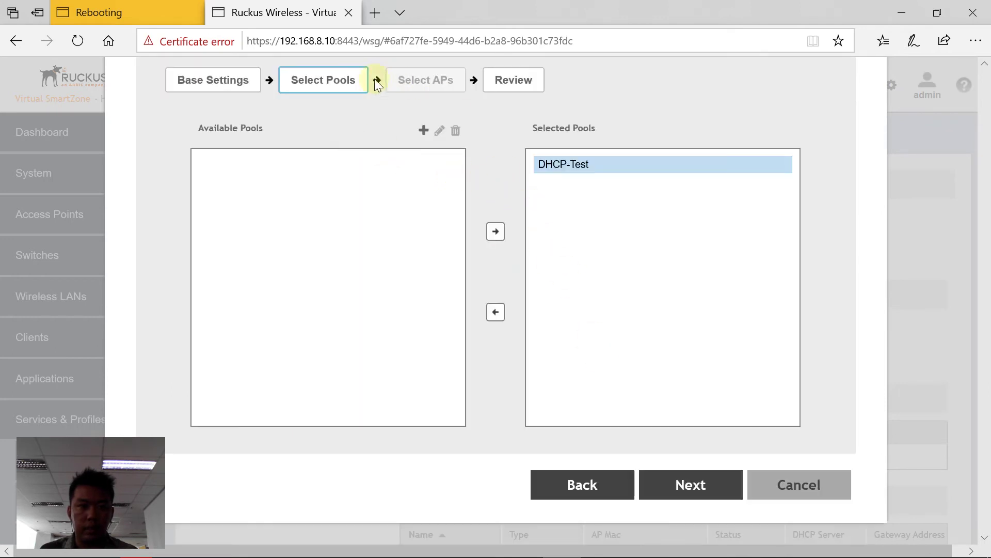
click(692, 483)
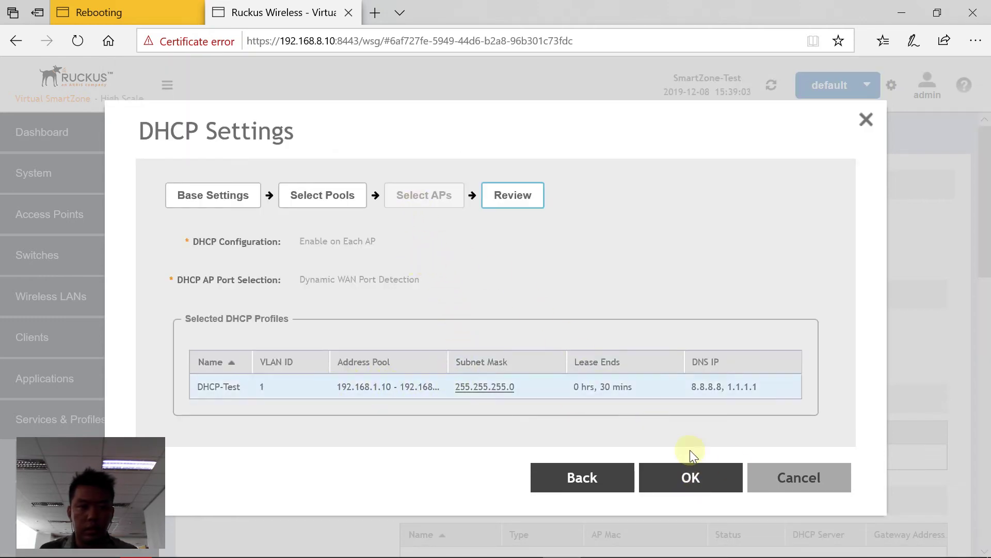
click(692, 478)
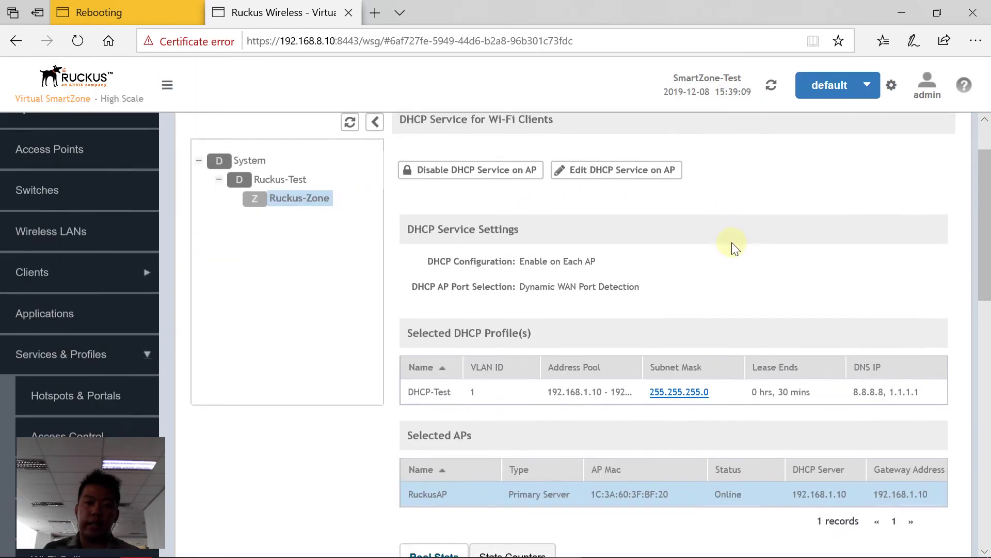
Review the selected DHCP profile, the selected APs and the pool statistics of Ruckus-Zone.
scroll(537, 283, down, 2)
scroll(537, 283, down, 2)
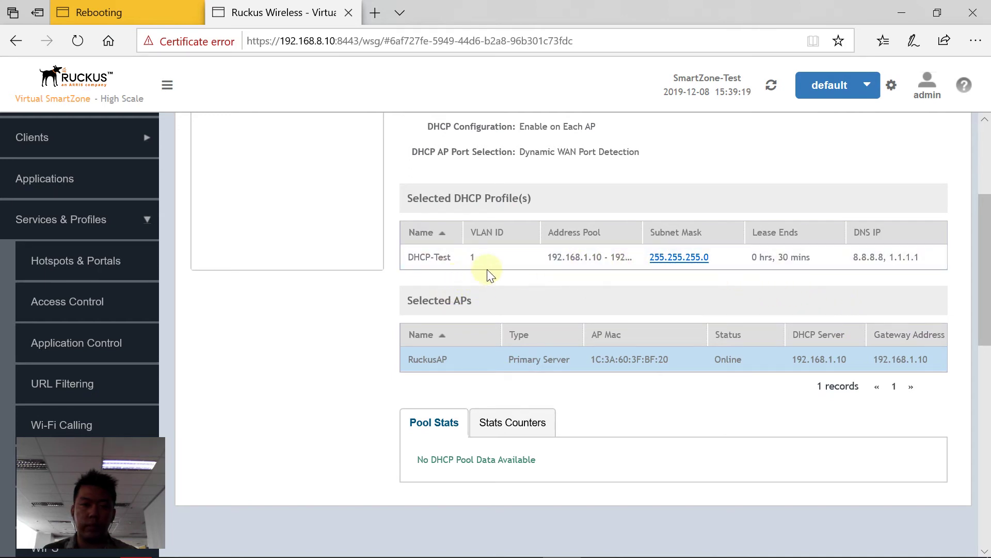
scroll(516, 281, up, 3)
scroll(568, 361, down, 6)
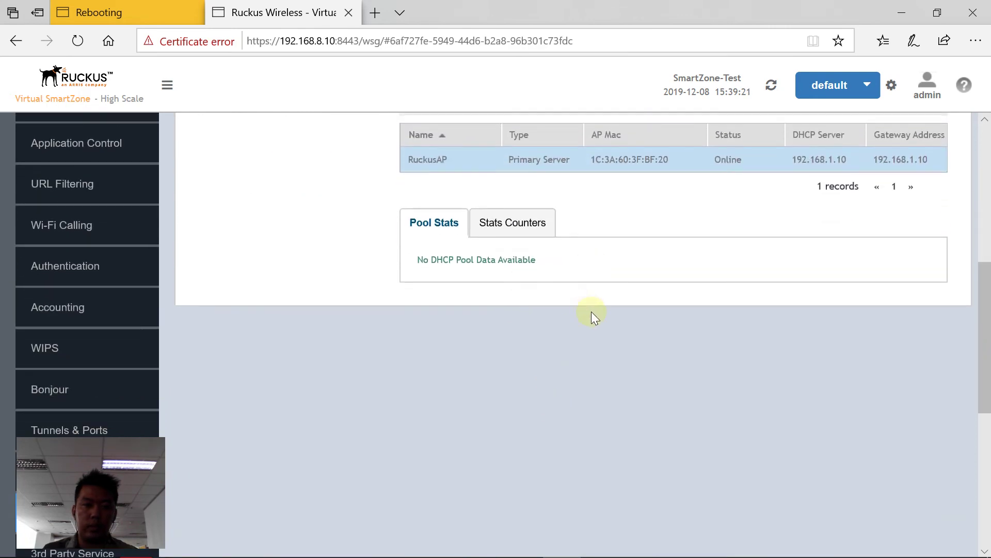
scroll(327, 399, up, 8)
Try to connect the PC to the SmartZone-Test Wi-Fi network, entering the network security key and allowing the PC to be discoverable.
mouse_move(310, 555)
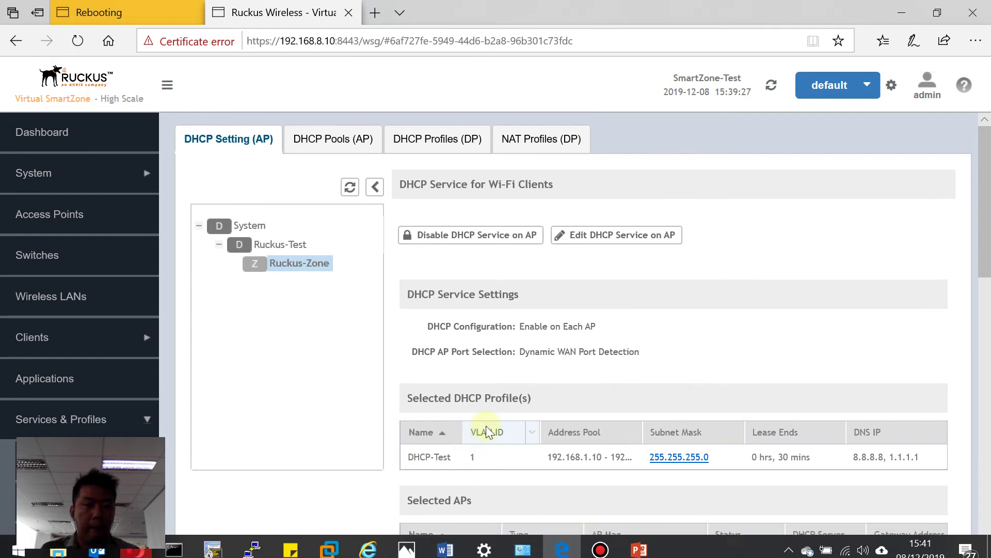
click(847, 543)
scroll(872, 287, down, 3)
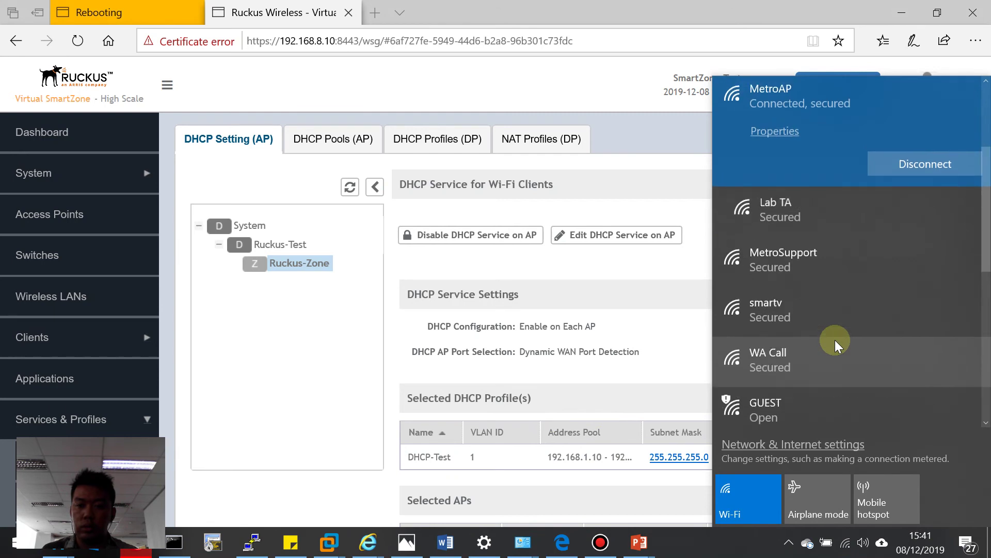
click(813, 348)
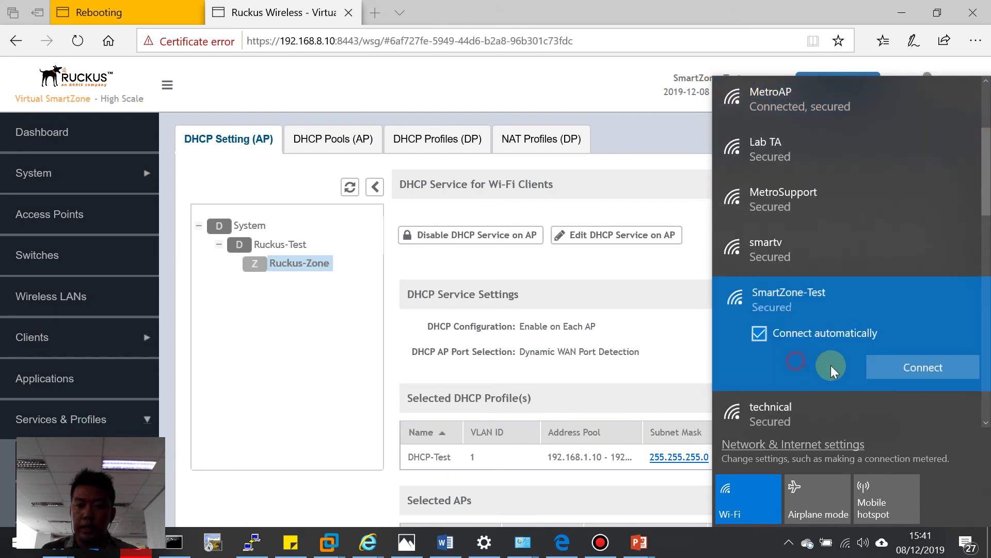
click(913, 368)
text(*******)
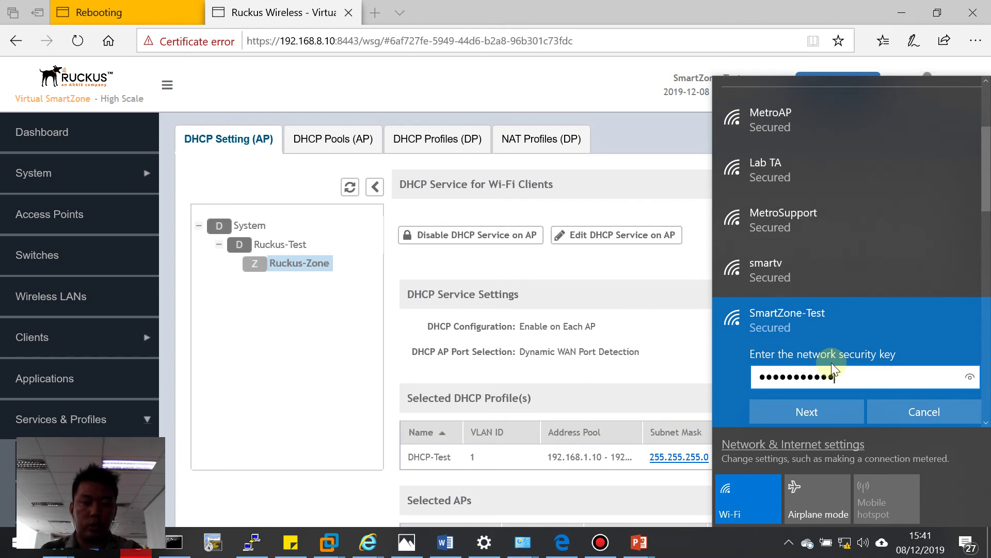
text(****)
click(826, 418)
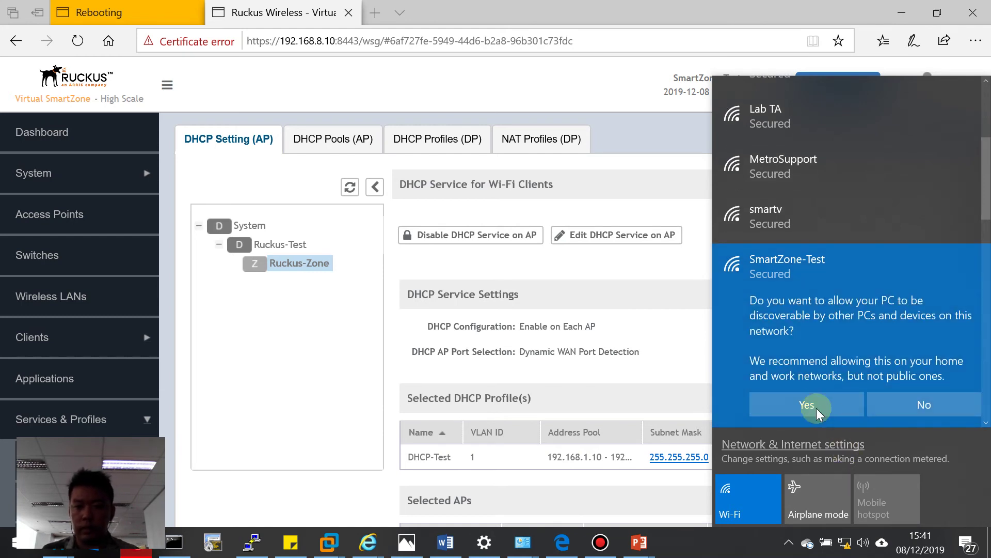
click(822, 414)
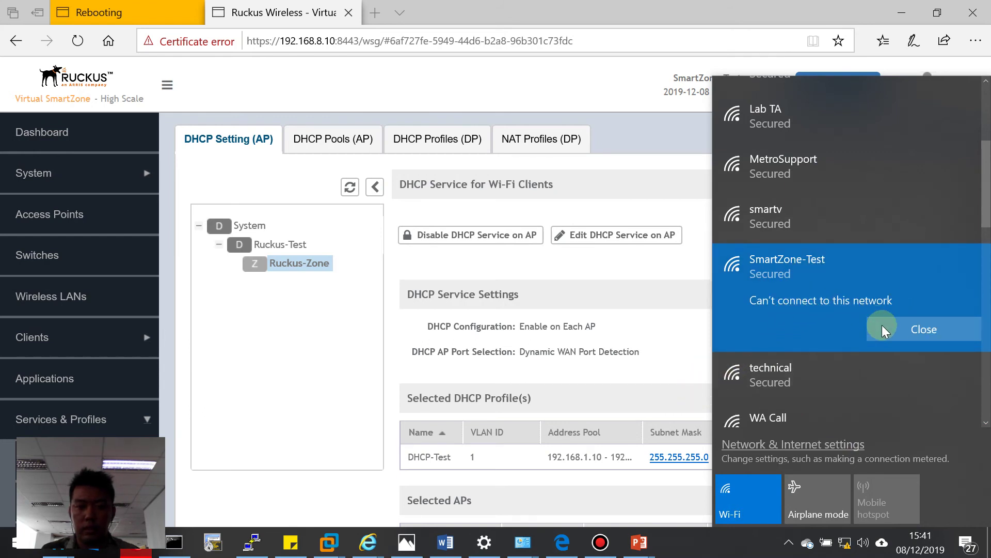
click(906, 332)
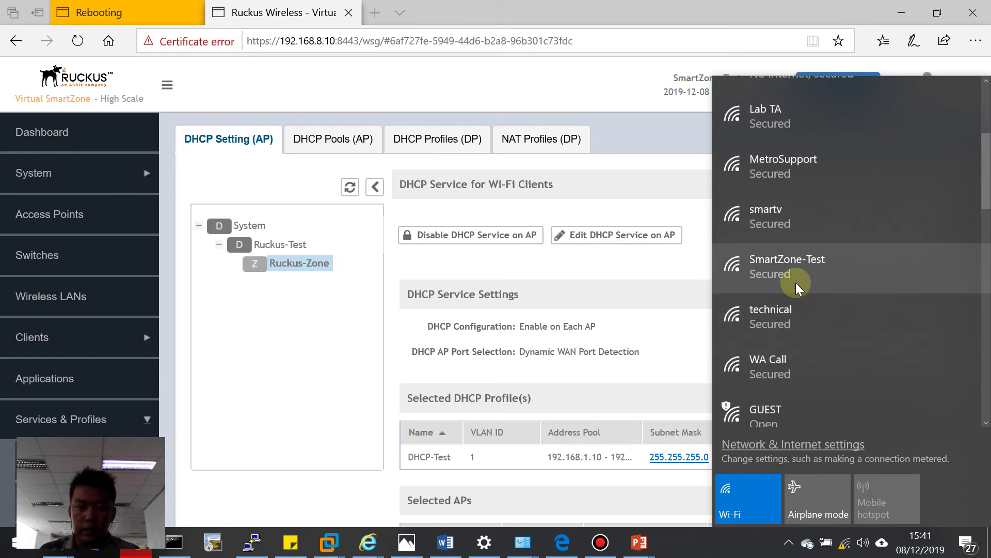
Retry the SmartZone-Test Wi-Fi connection by re-entering the network security key and allowing discovery, and close the network list.
click(795, 283)
click(890, 331)
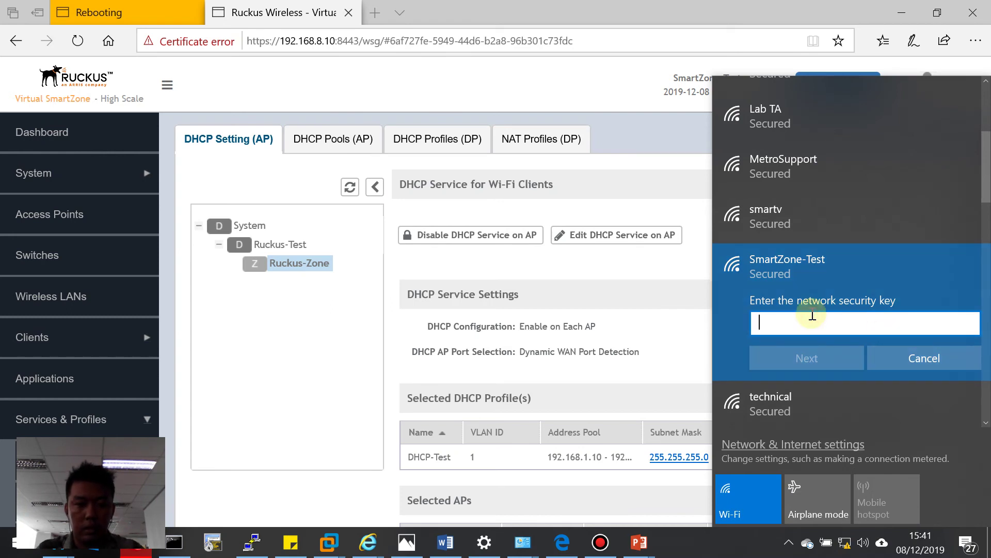
text(•••••••••••)
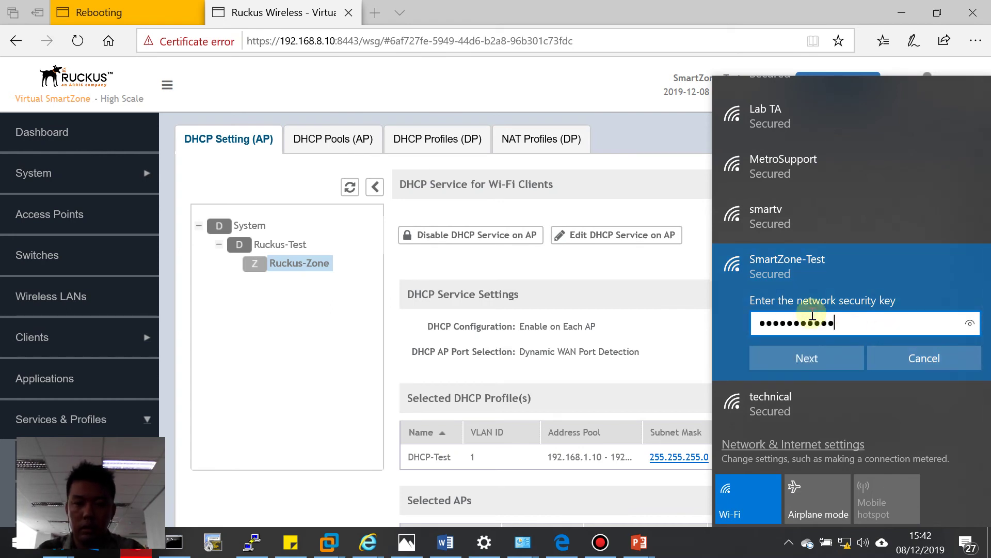
click(819, 351)
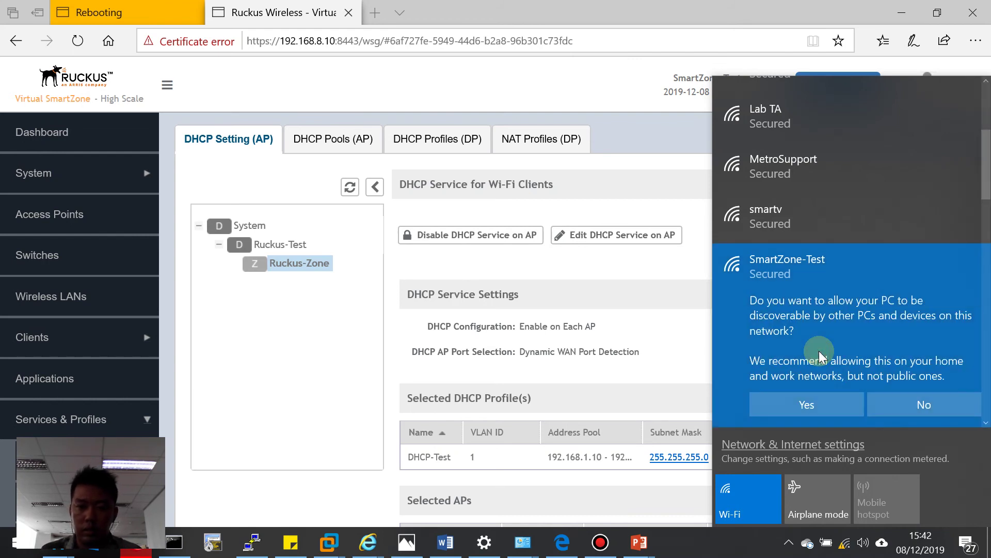
click(823, 397)
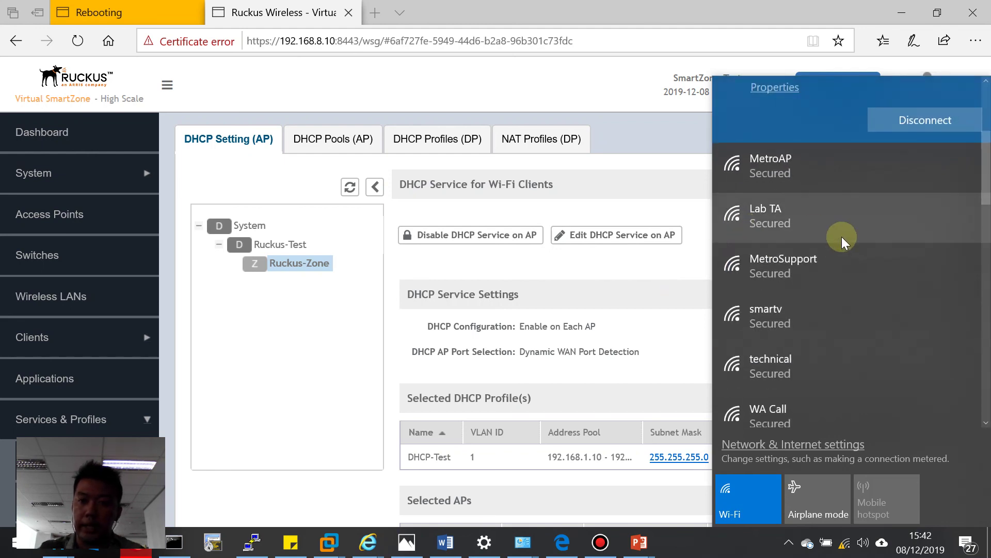
scroll(842, 243, up, 3)
click(627, 377)
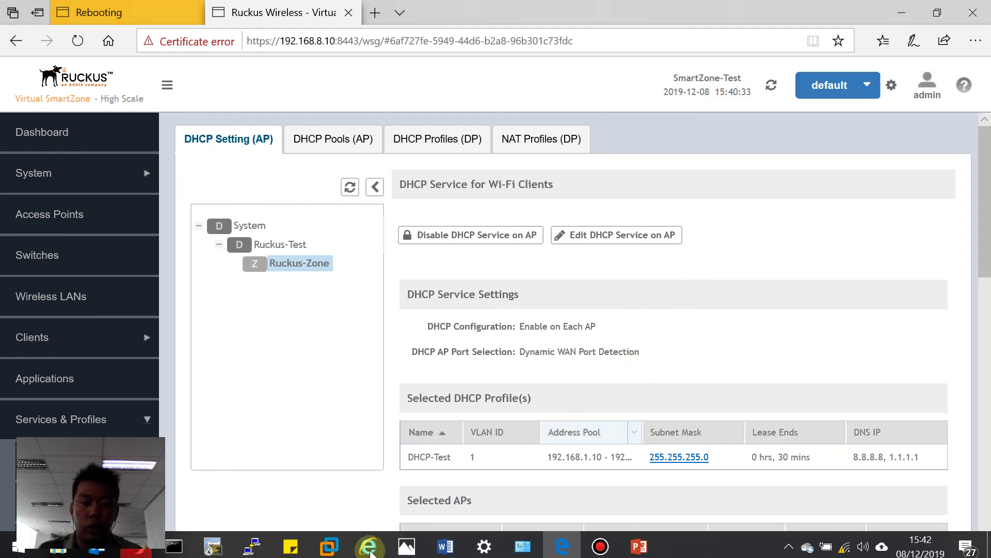
Switch to Command Prompt and run ipconfig to check the PC's network addresses.
click(221, 548)
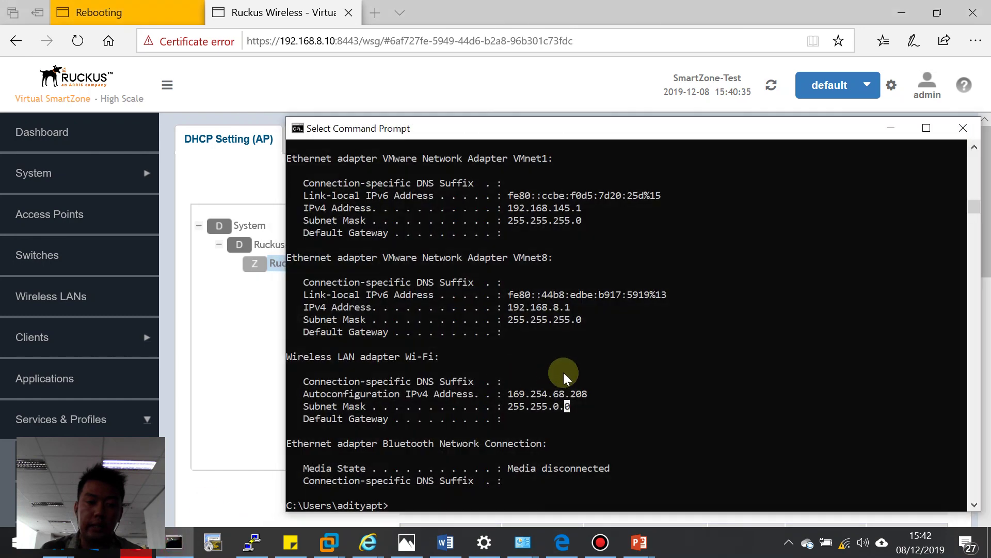
click(641, 349)
text(ipconfig)
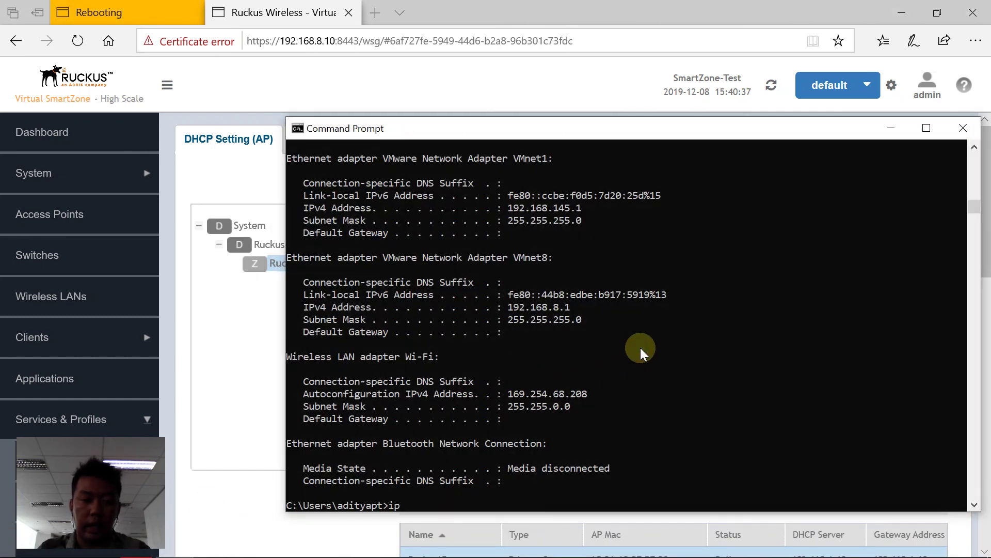
key(Return)
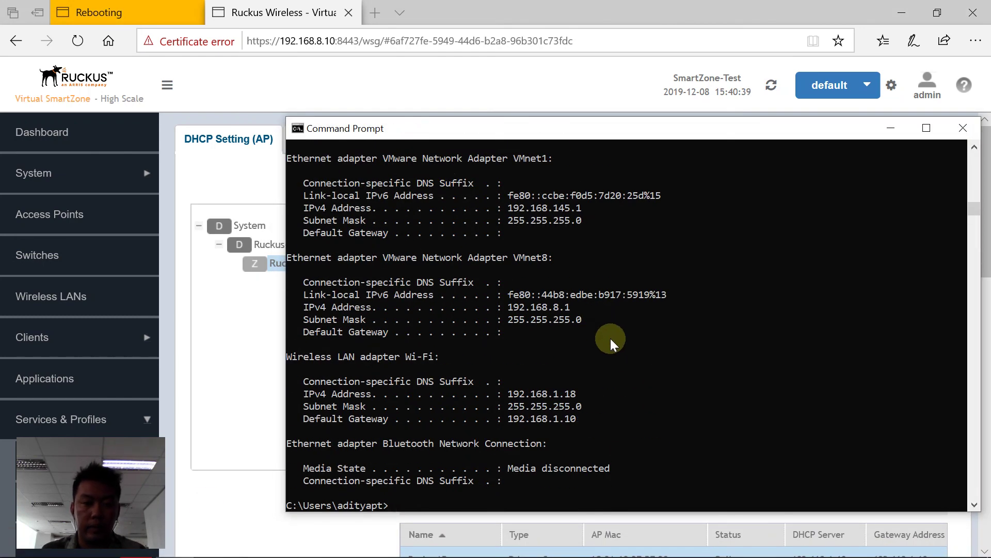
Examine the Wi-Fi adapter's IPv4 address, subnet mask and default gateway in the ipconfig output, and minimize Command Prompt.
drag(608, 423, 299, 381)
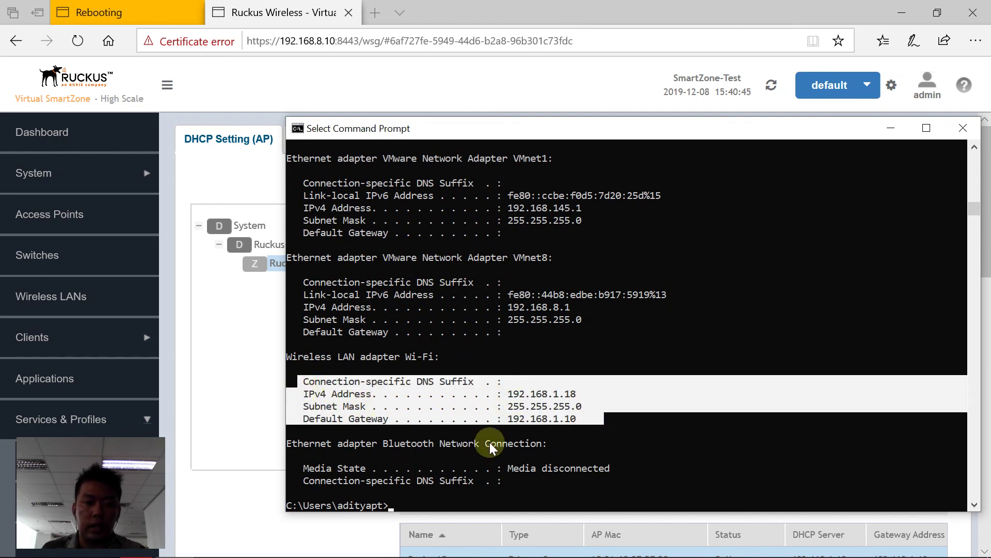
click(557, 406)
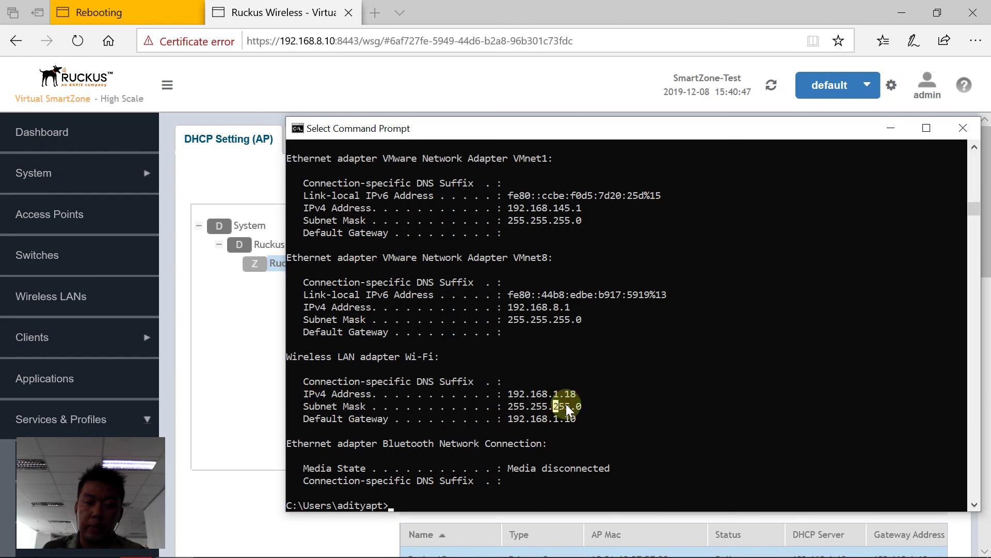
drag(580, 418, 301, 372)
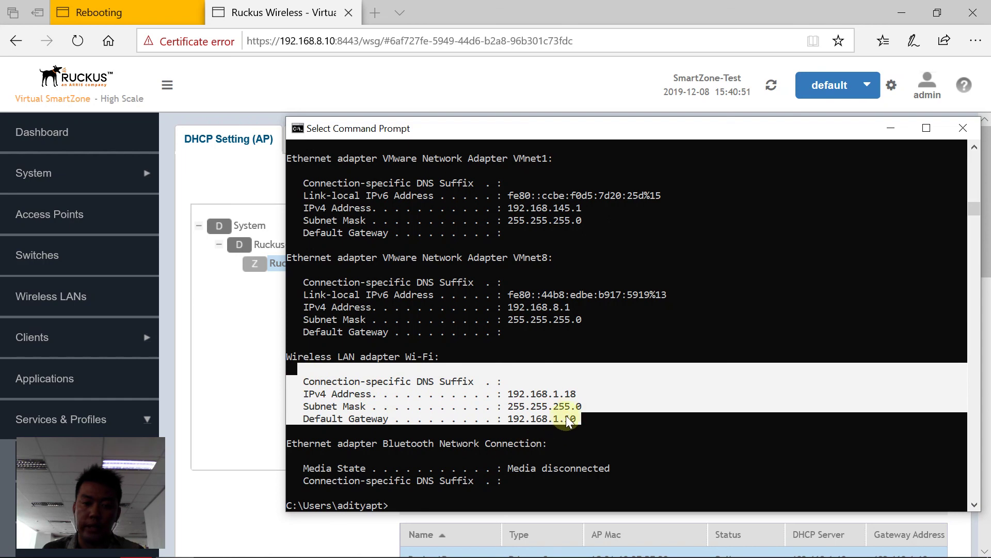
click(572, 394)
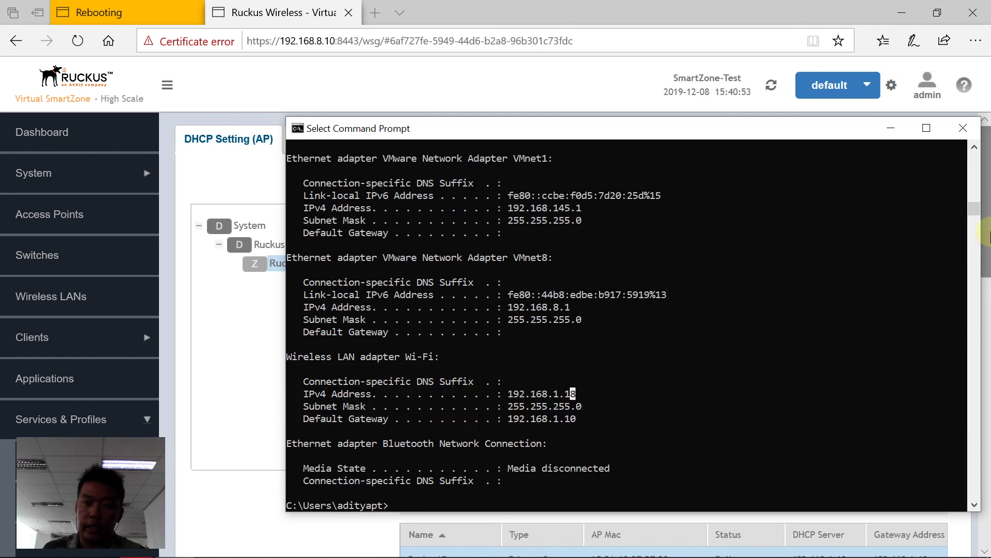
click(890, 128)
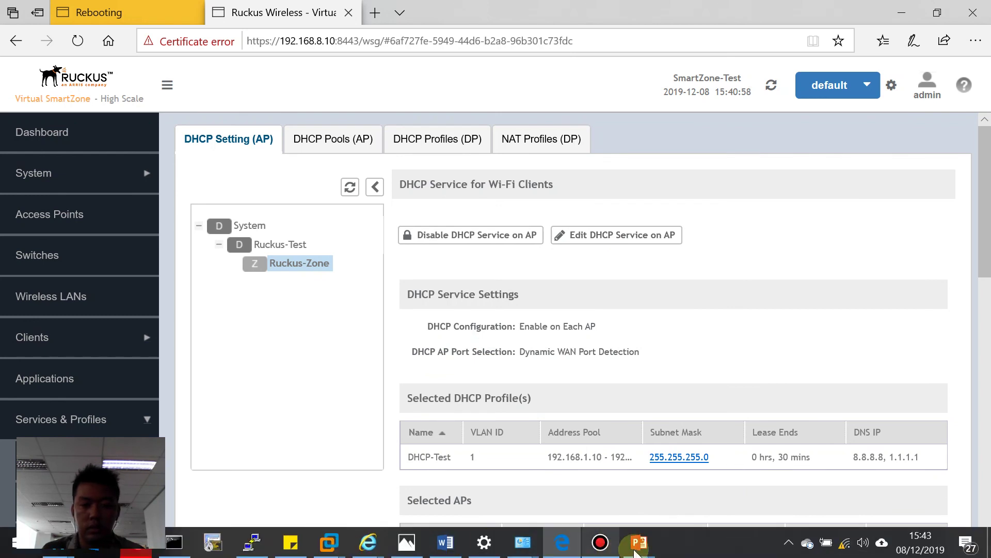
Switch to the PowerPoint slide show and advance to the closing "Thank you." slide.
mouse_move(639, 542)
click(688, 471)
key(Right)
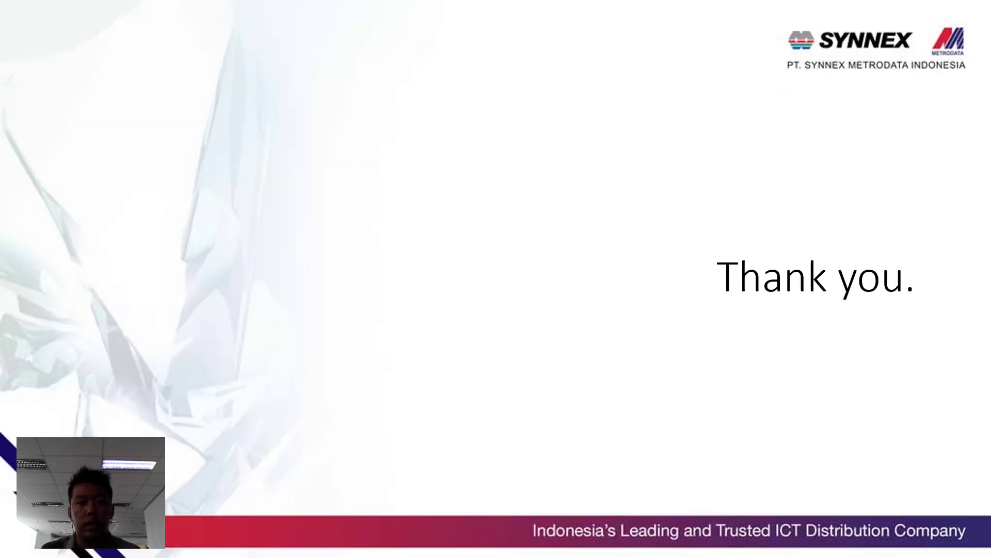